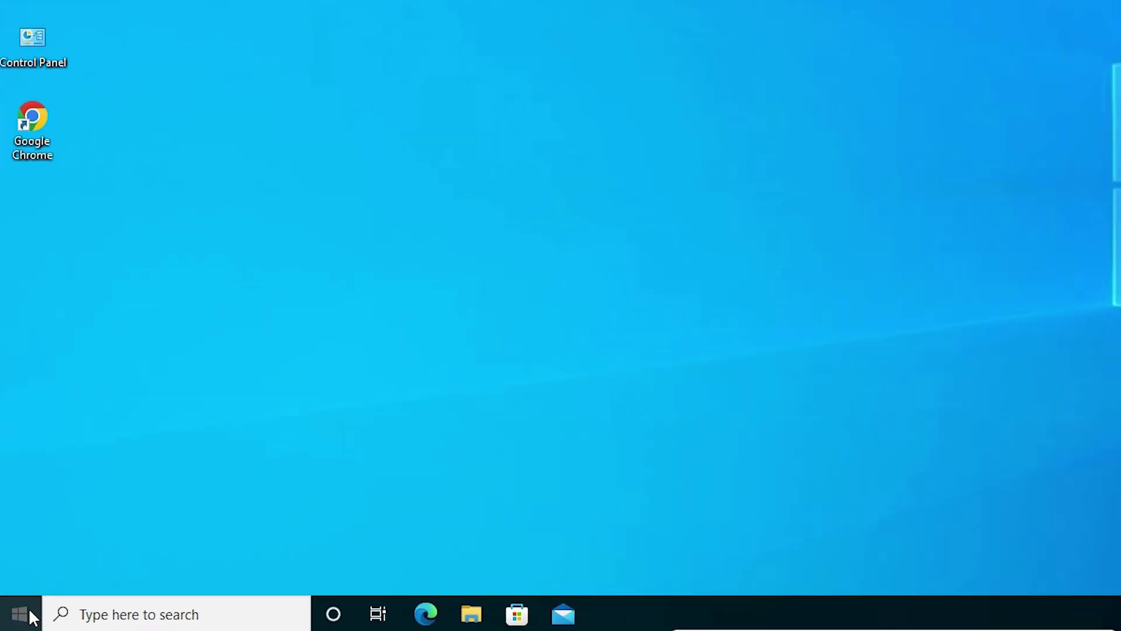
- Launch Task Manager from a Start search for 'task m', then close it
left_click(17, 617)
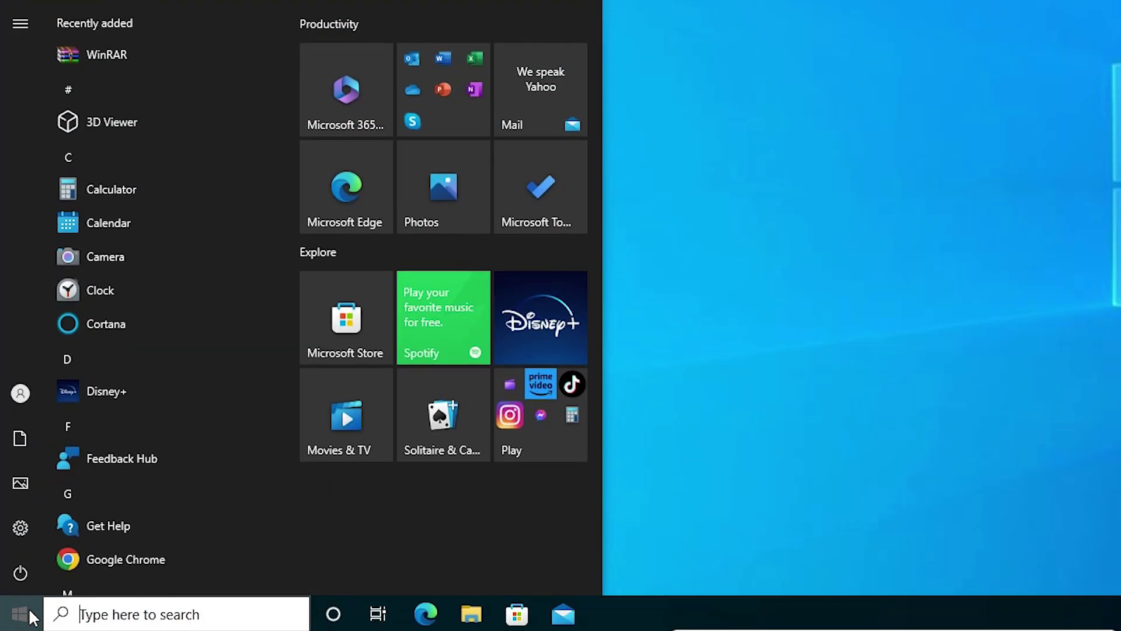
type("task m")
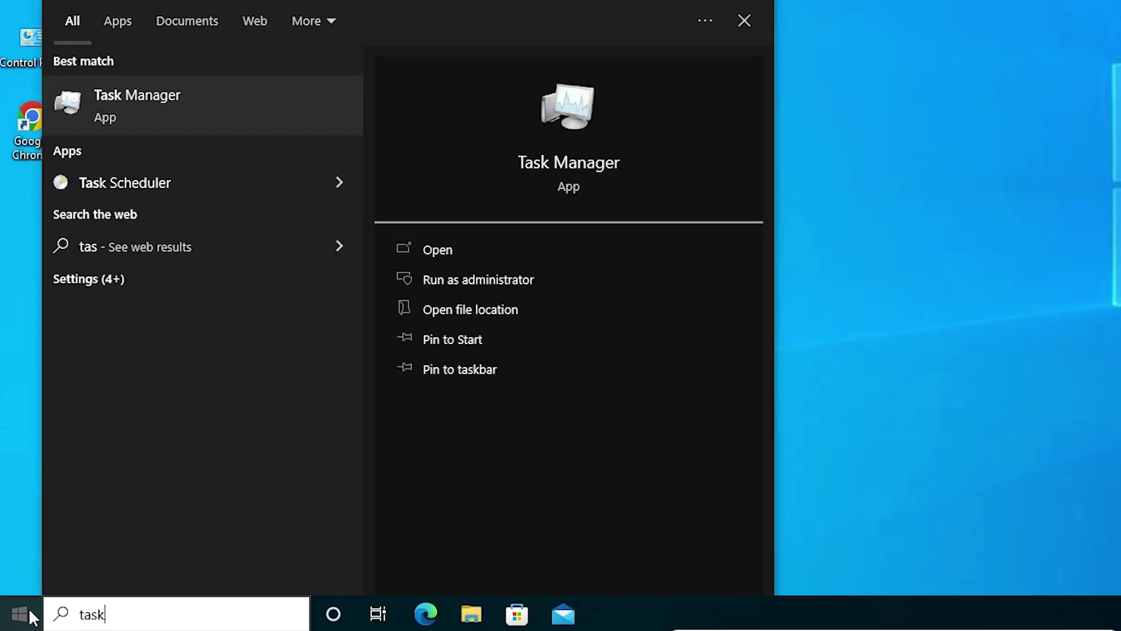
left_click(206, 125)
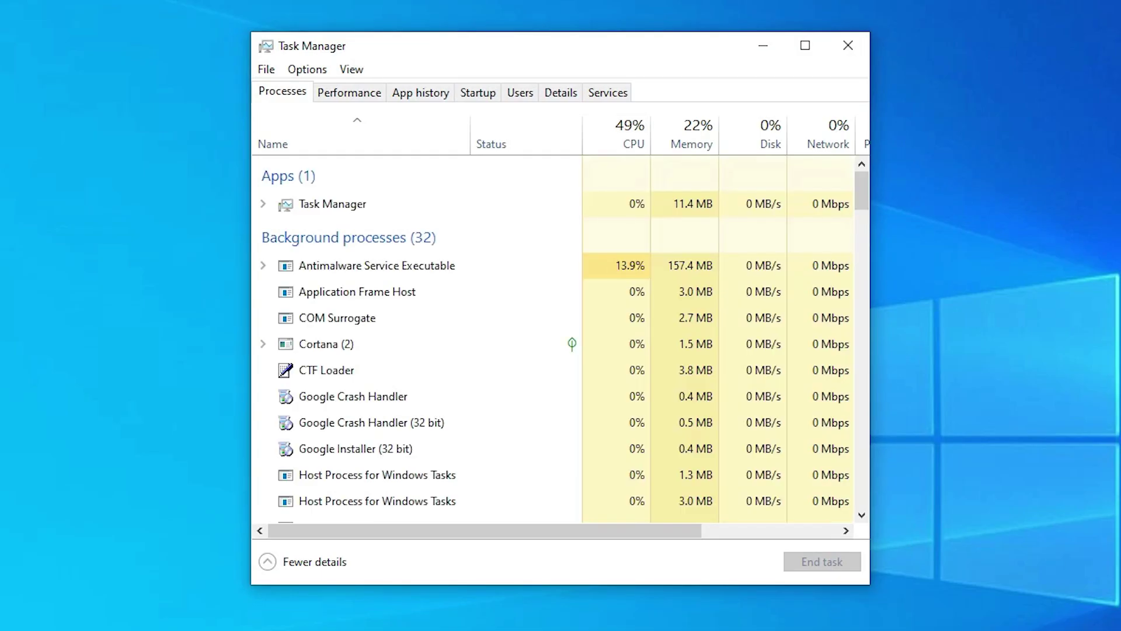
left_click(848, 46)
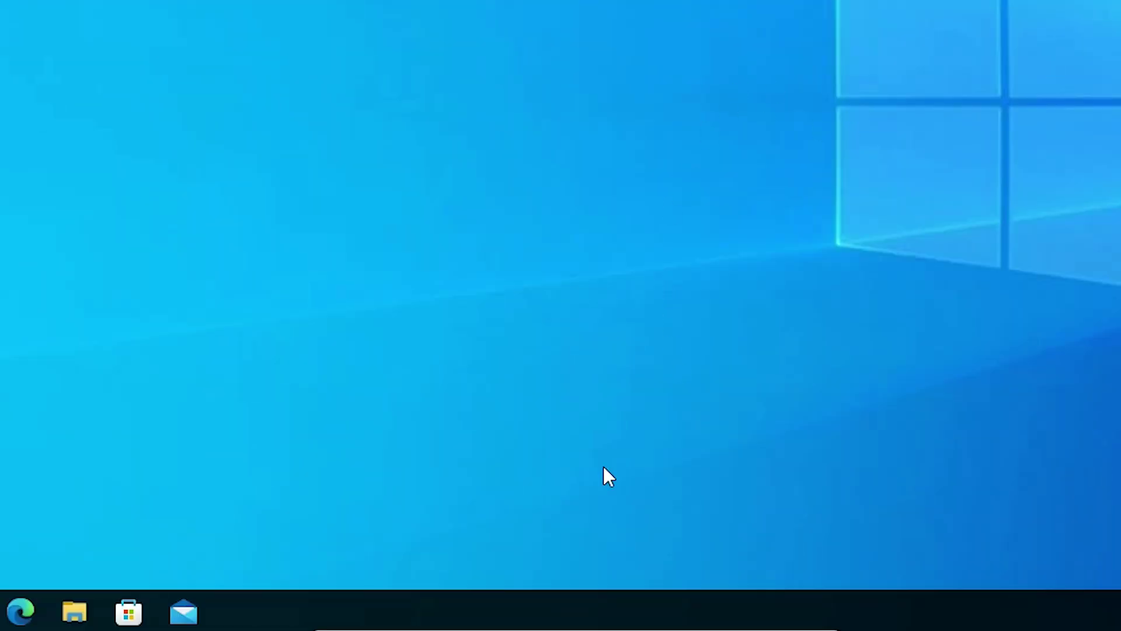
- Reopen Task Manager from the taskbar menu and locate the Windows Explorer process
right_click(551, 605)
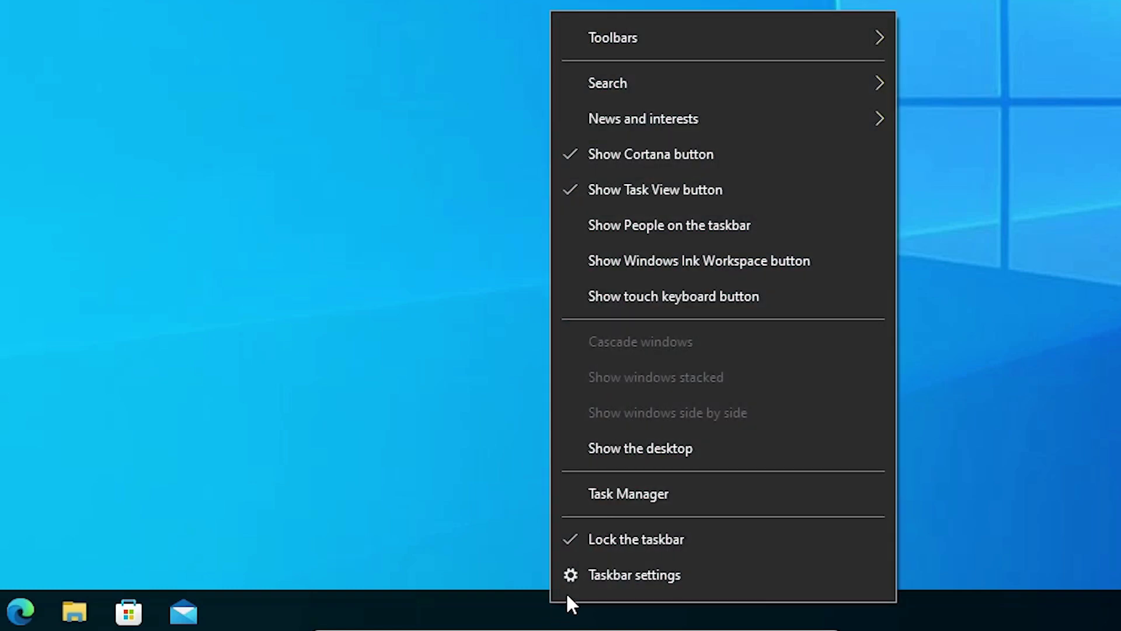
left_click(663, 494)
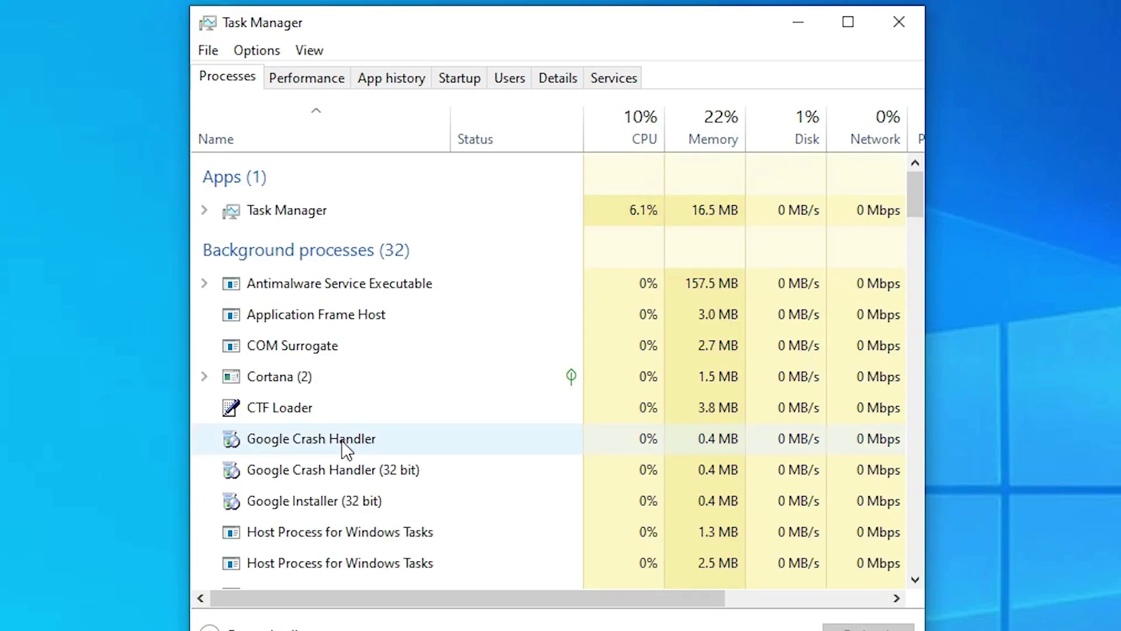
scroll(346, 449, "down", 10)
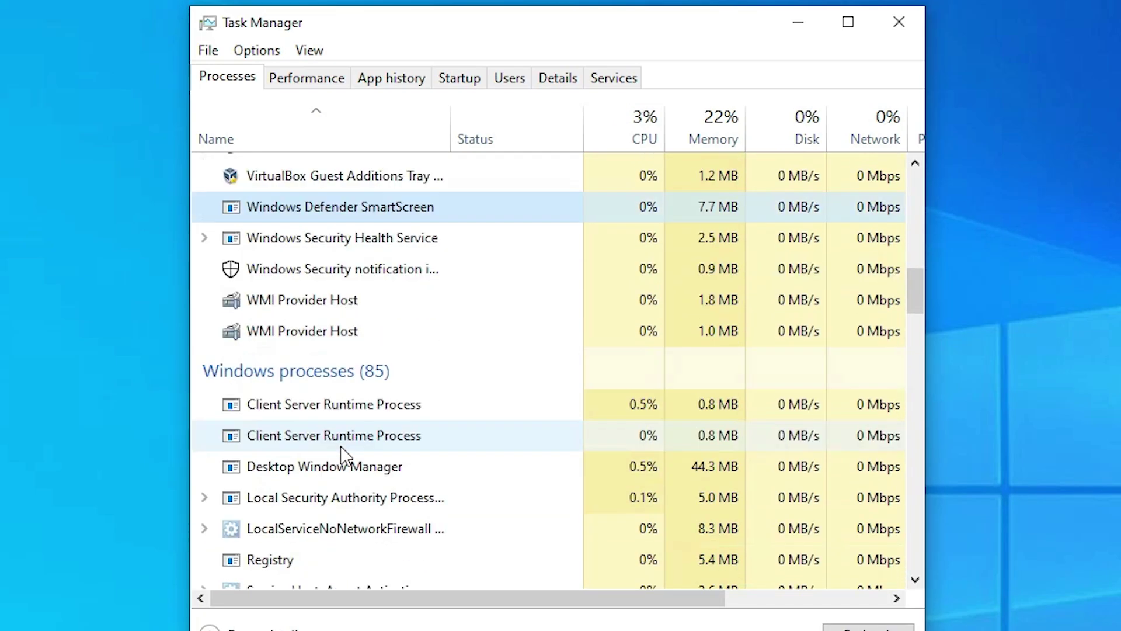
key("w")
key("w")
key("w")
key("w")
key("w")
scroll(345, 456, "down", 1)
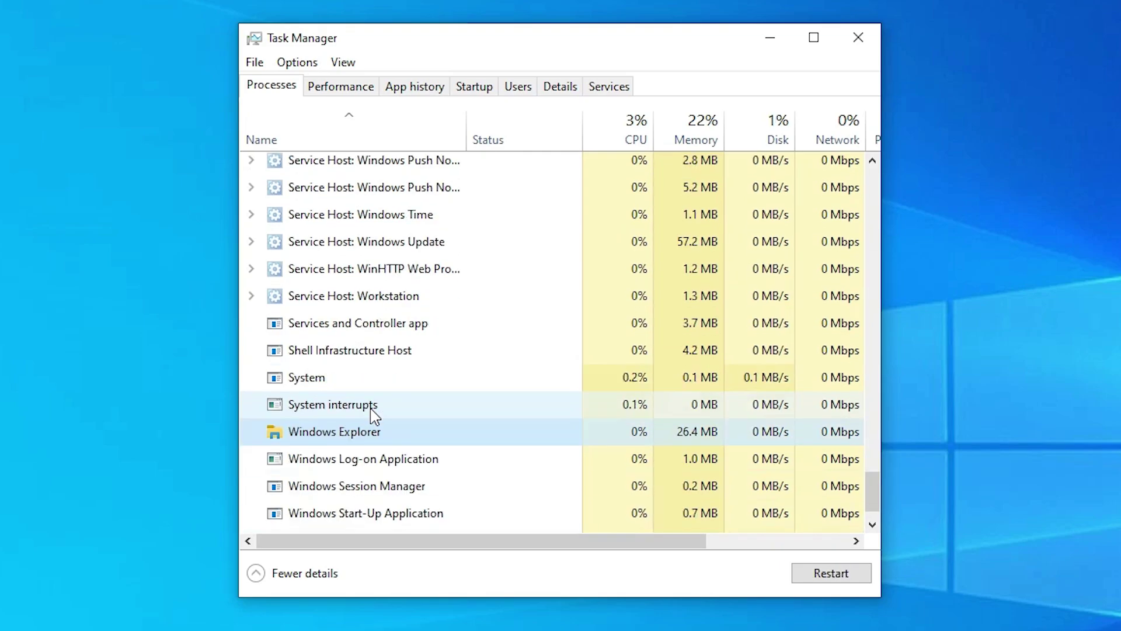
scroll(374, 409, "down", 1)
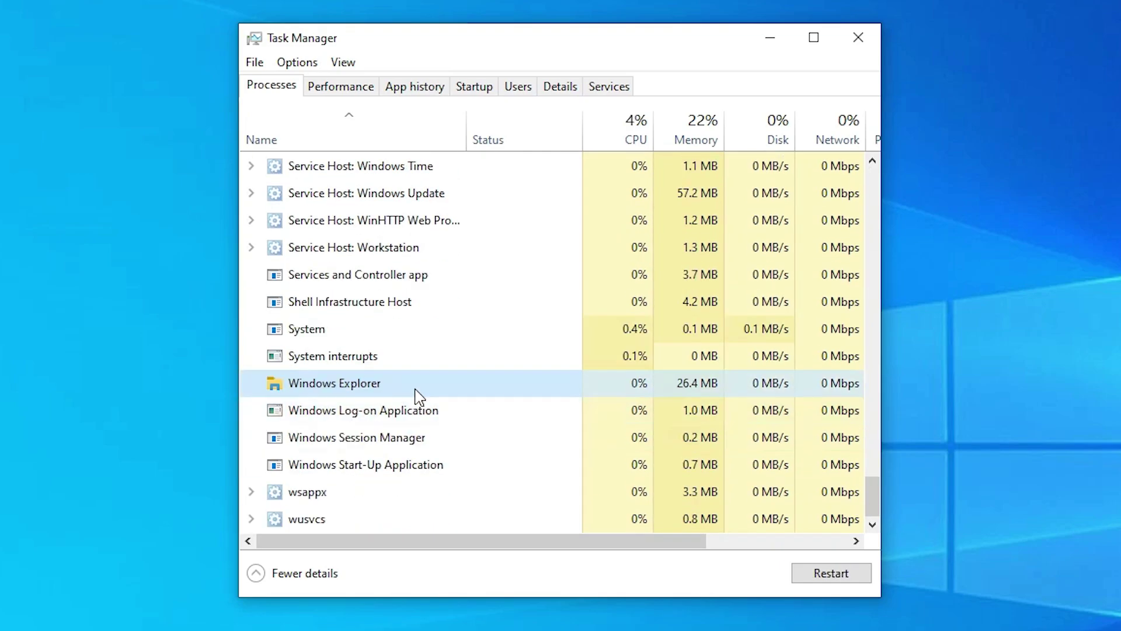
- Restart the Windows Explorer process, then close Task Manager
right_click(378, 387)
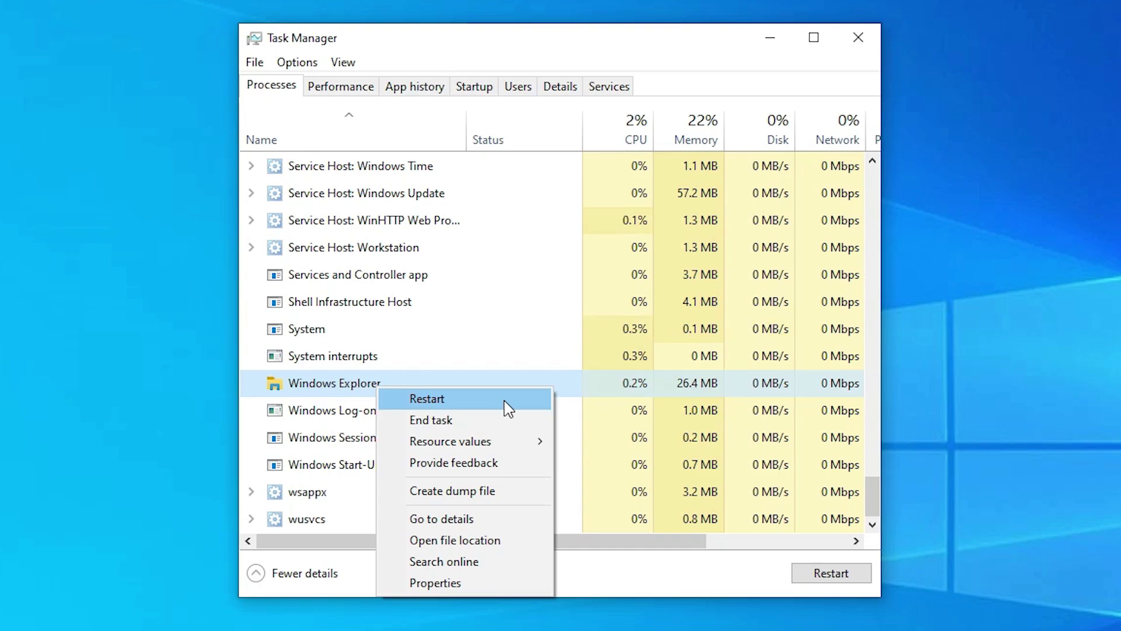
left_click(505, 402)
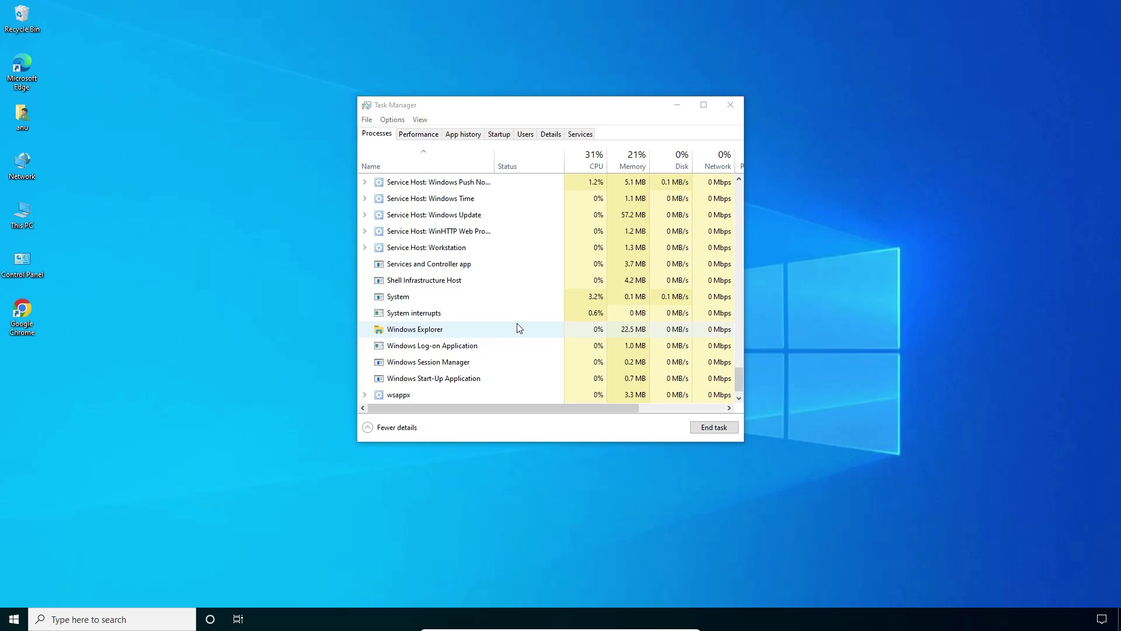
left_click(729, 113)
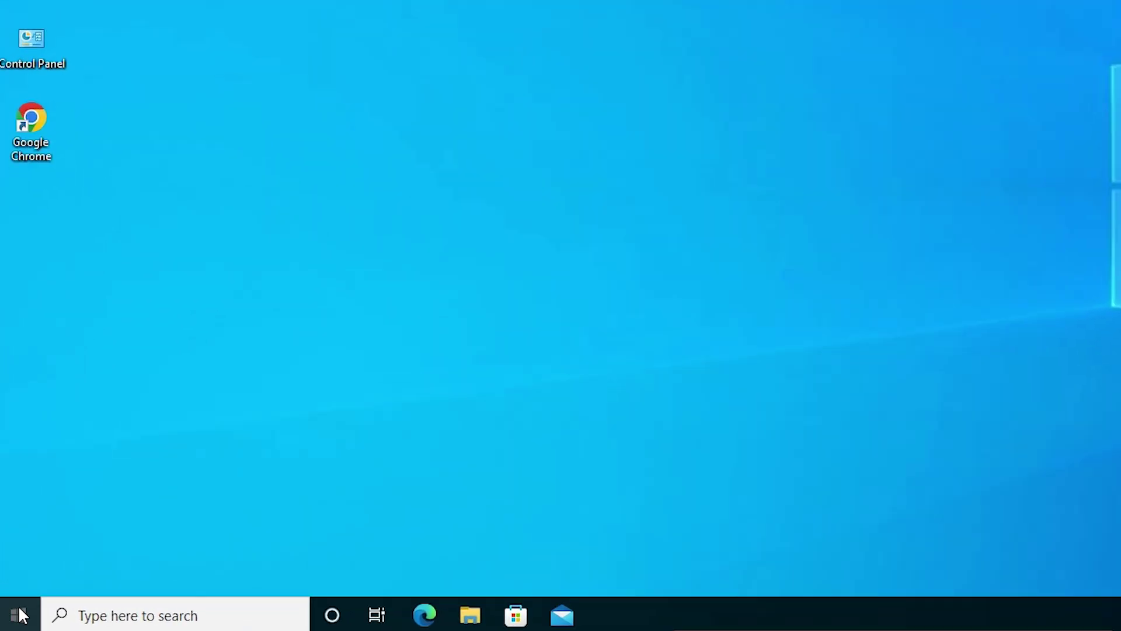
- Launch Settings from a Start search for 'set' and go to Personalisation > Taskbar
left_click(15, 619)
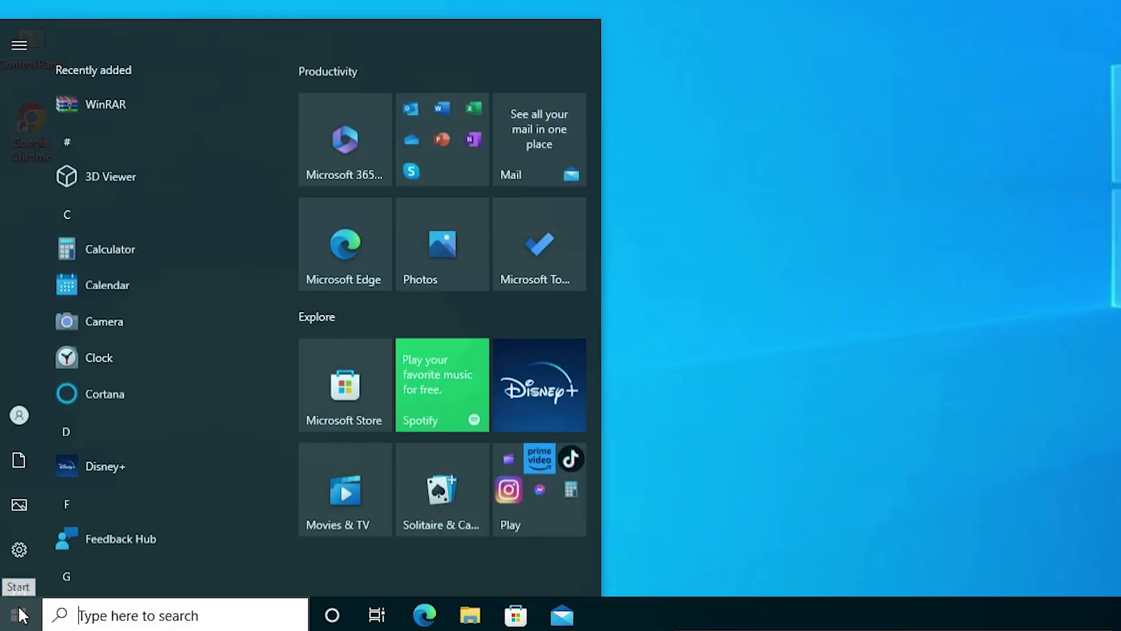
type("set")
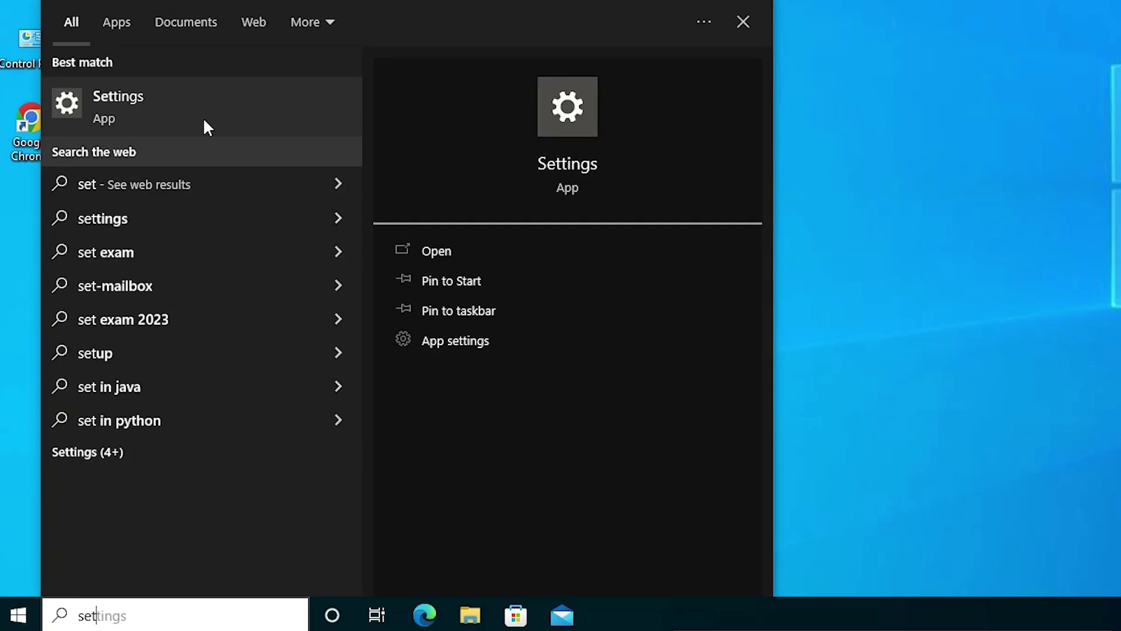
left_click(205, 121)
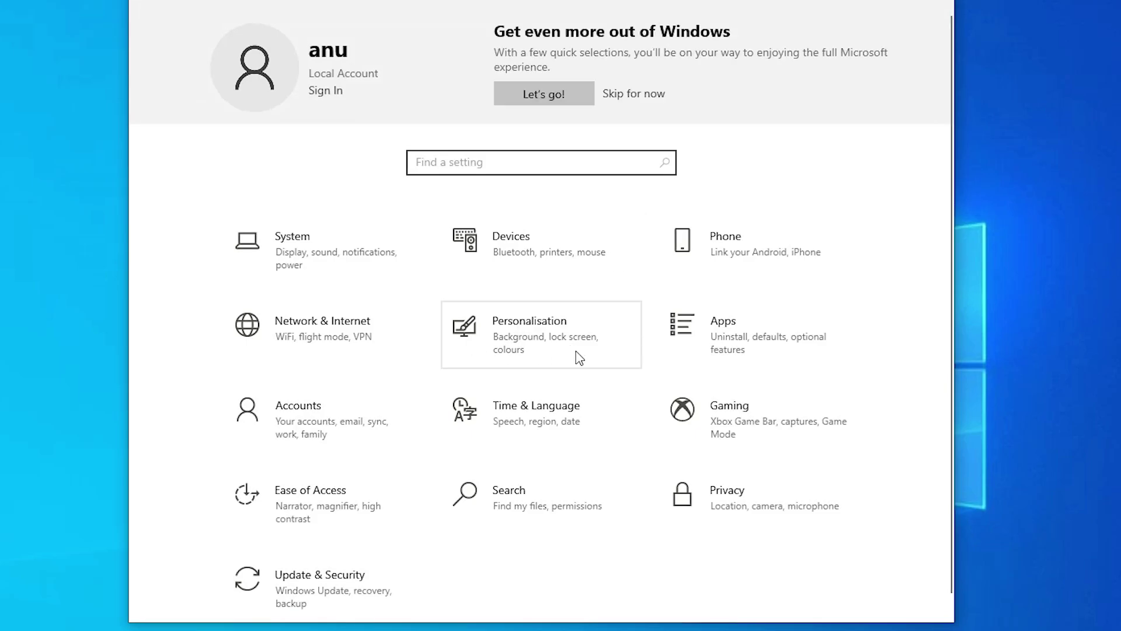
left_click(535, 348)
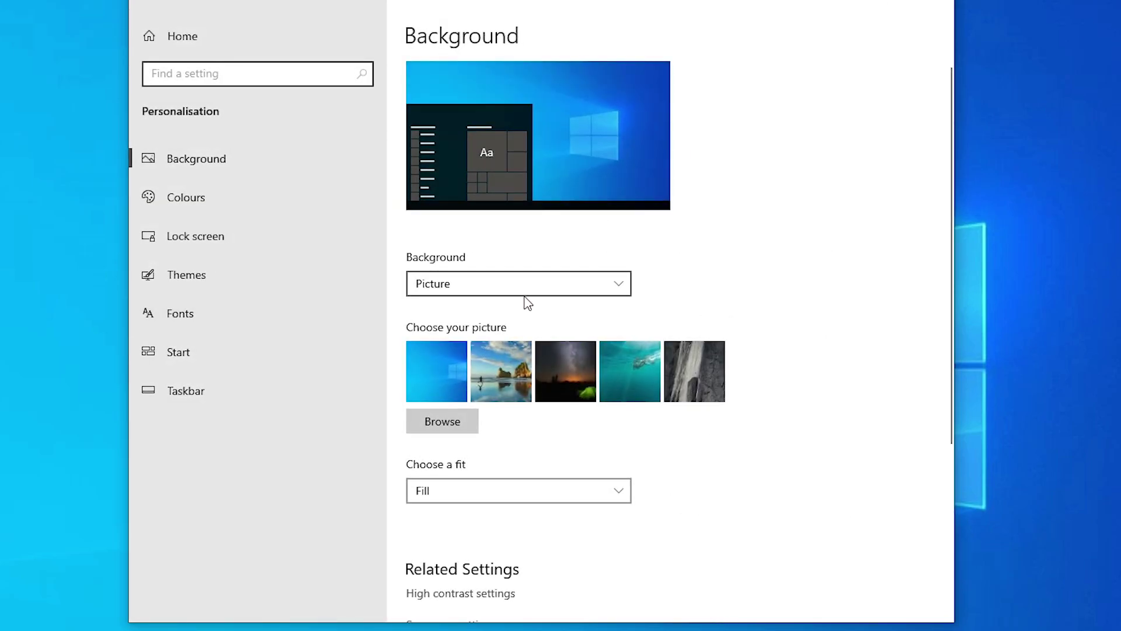
left_click(180, 387)
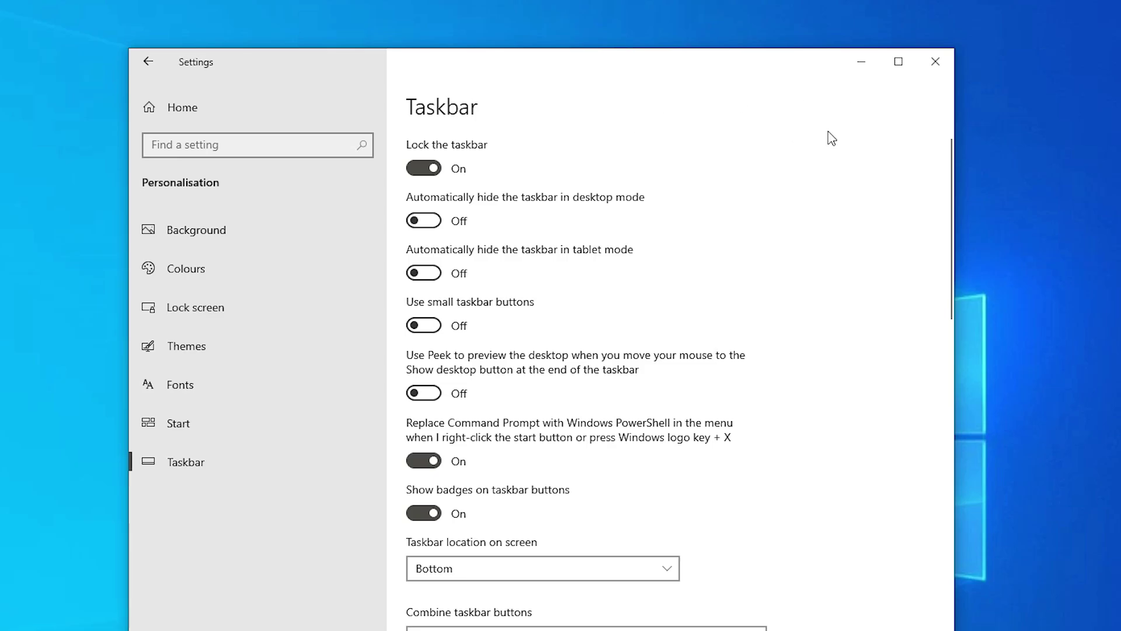
- Close Settings, reopen Taskbar settings from the taskbar menu, and scroll to Notification area
left_click(936, 62)
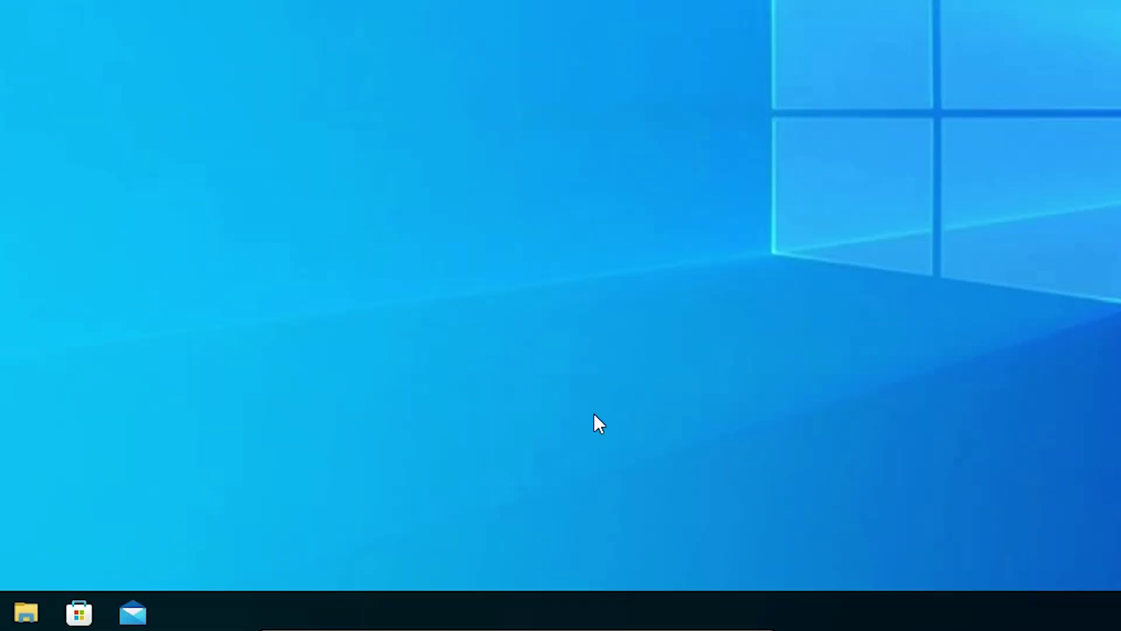
right_click(374, 602)
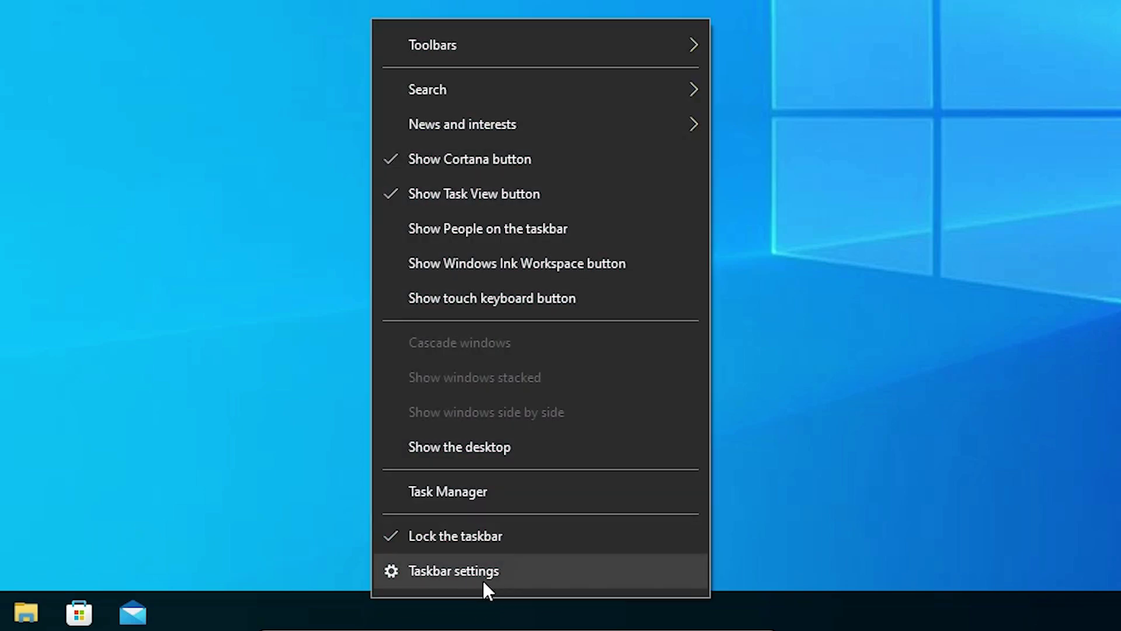
left_click(464, 587)
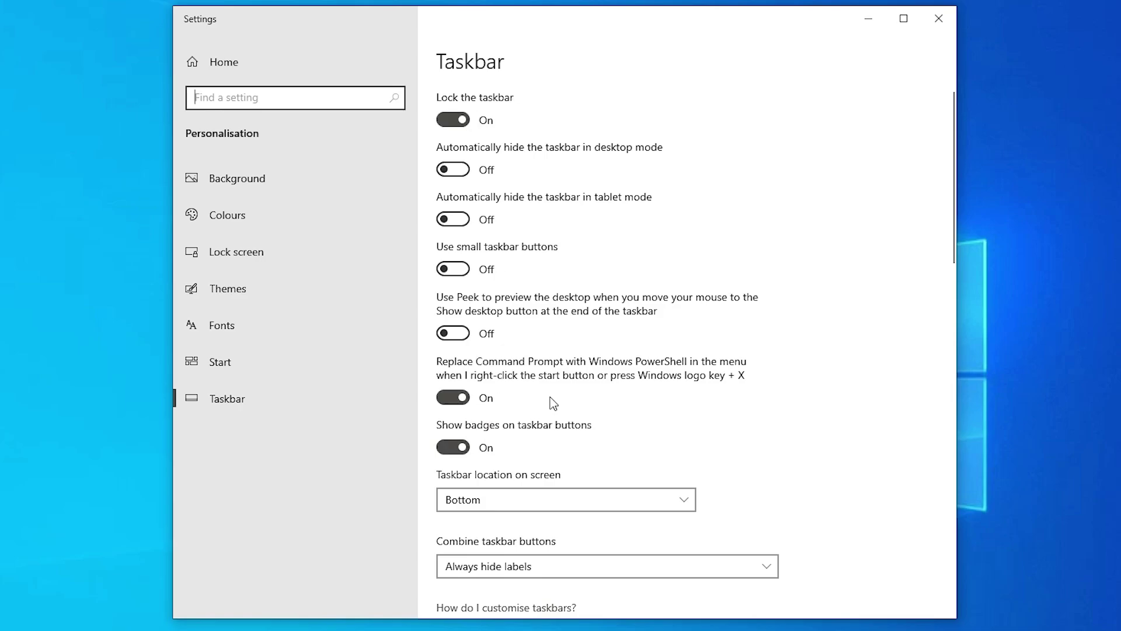
scroll(553, 403, "down", 5)
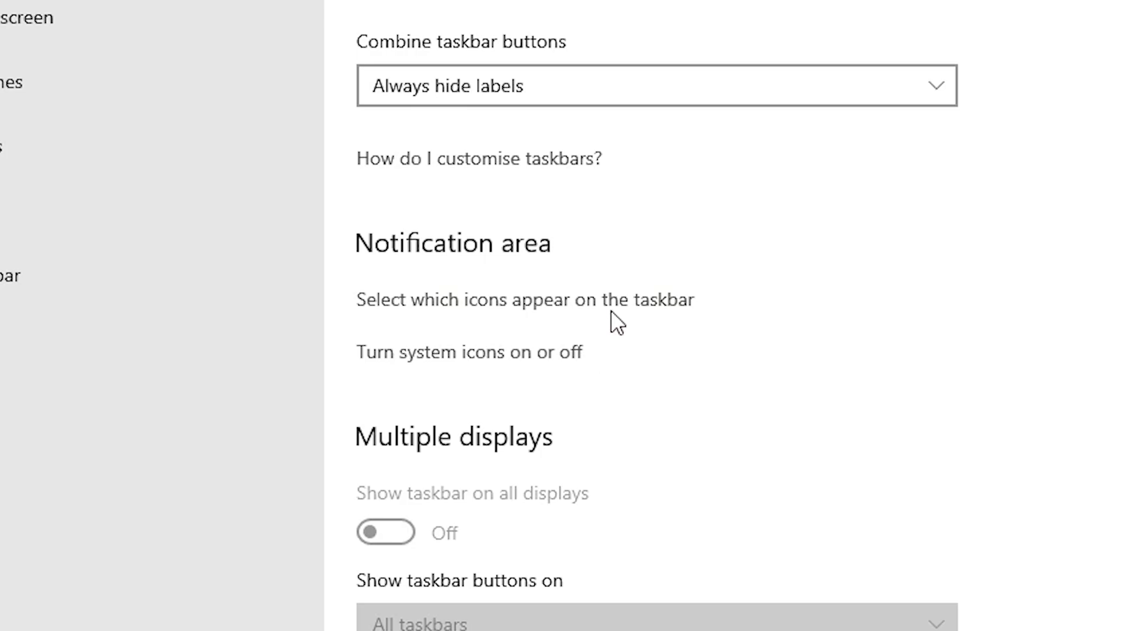
- Switch the Microsoft OneDrive taskbar icon to On and go back to the Taskbar page
left_click(587, 309)
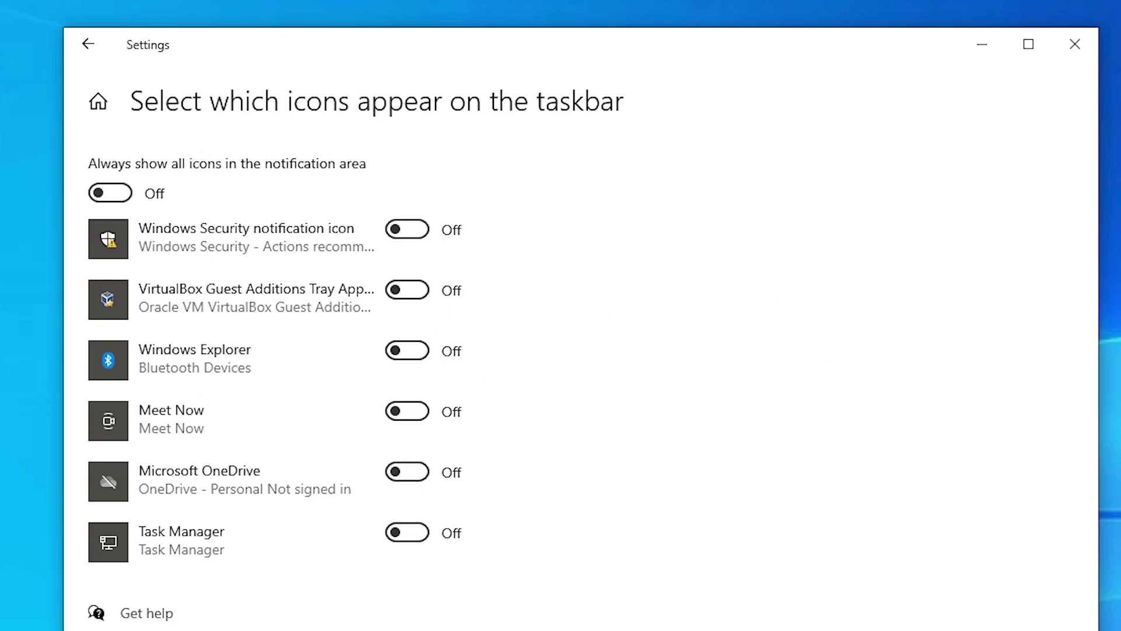
left_click(407, 474)
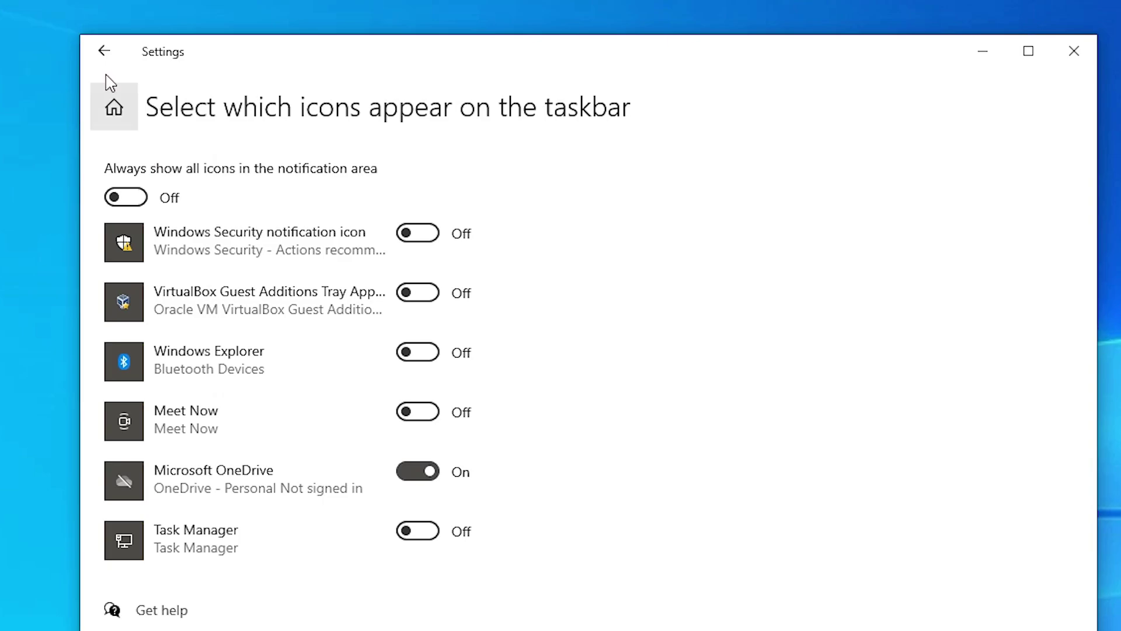
left_click(103, 53)
- On the system icons page, switch the Clock, Volume and Network icons on
scroll(677, 547, "down", 8)
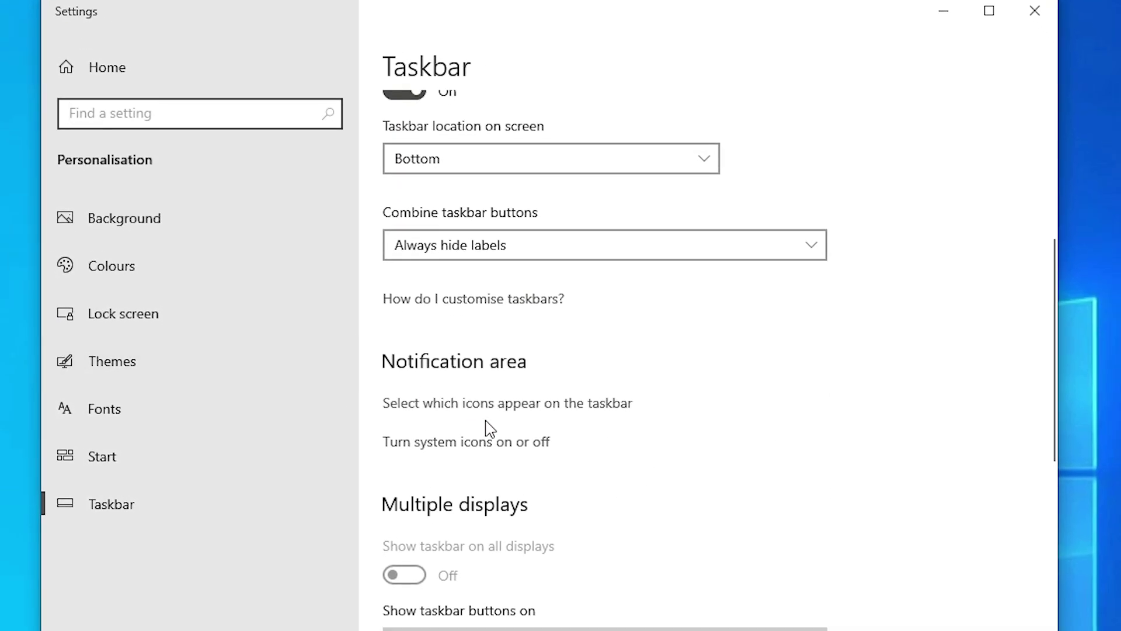
left_click(465, 447)
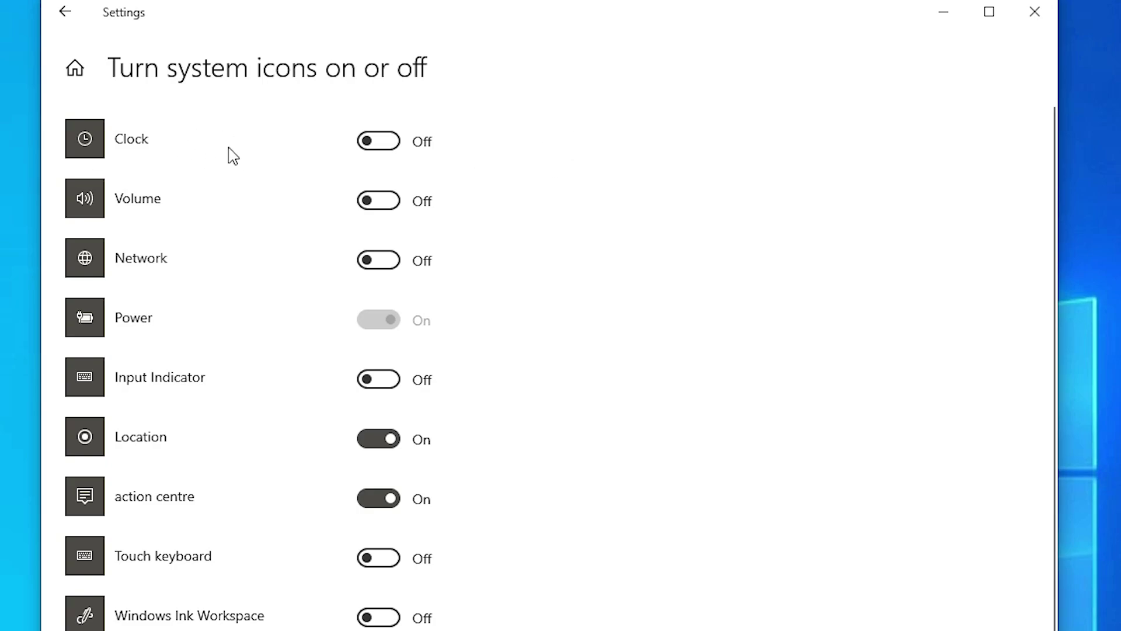
left_click(386, 151)
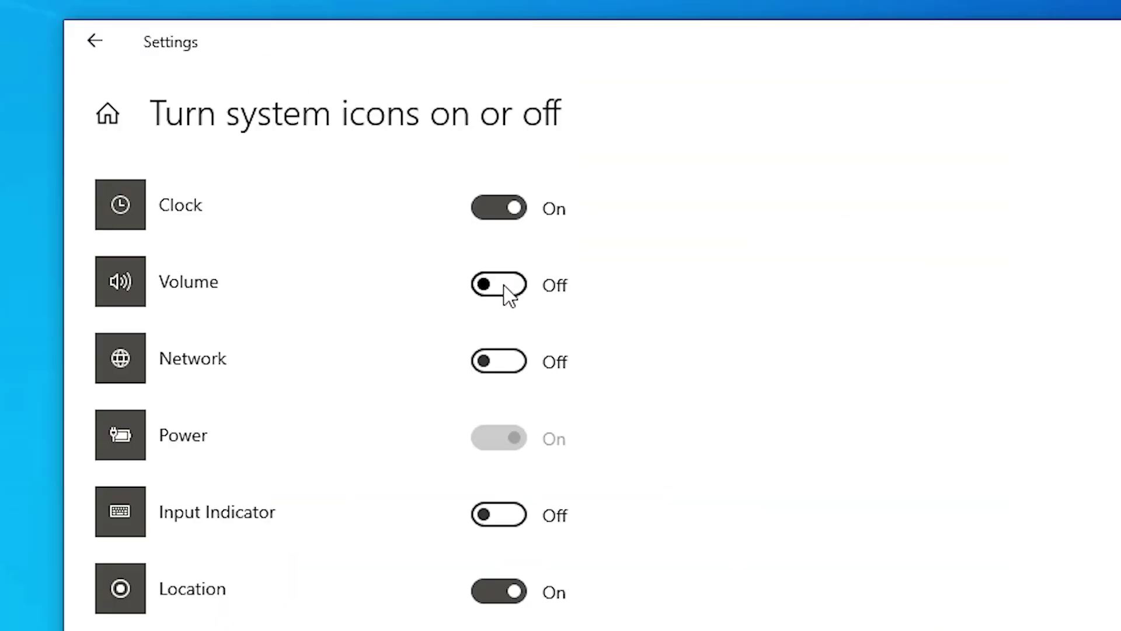
left_click(507, 292)
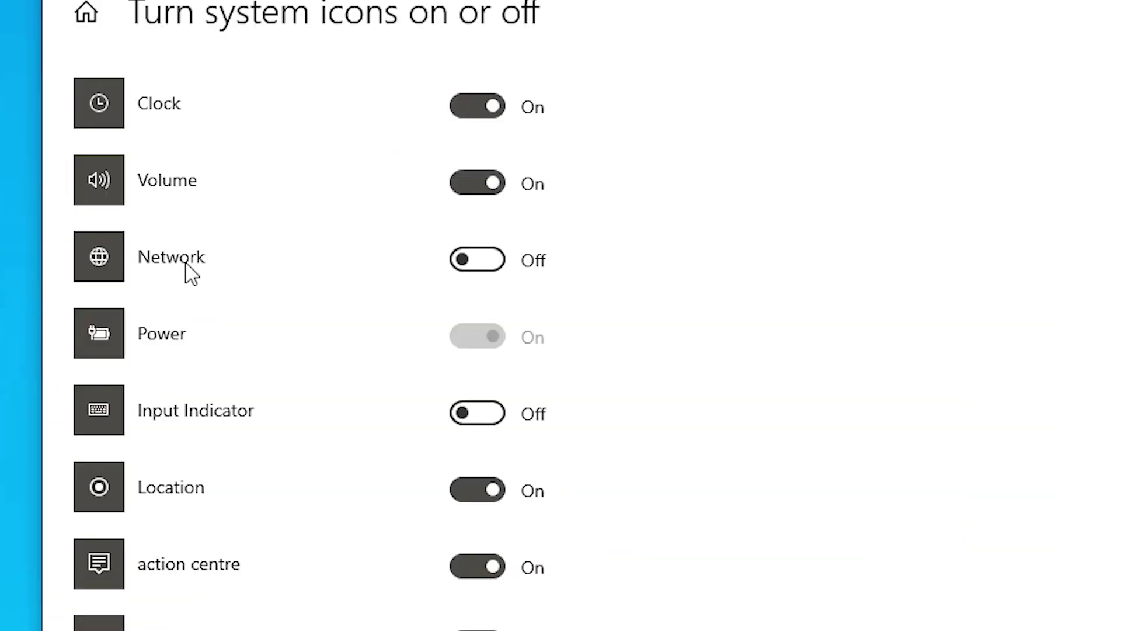
left_click(473, 260)
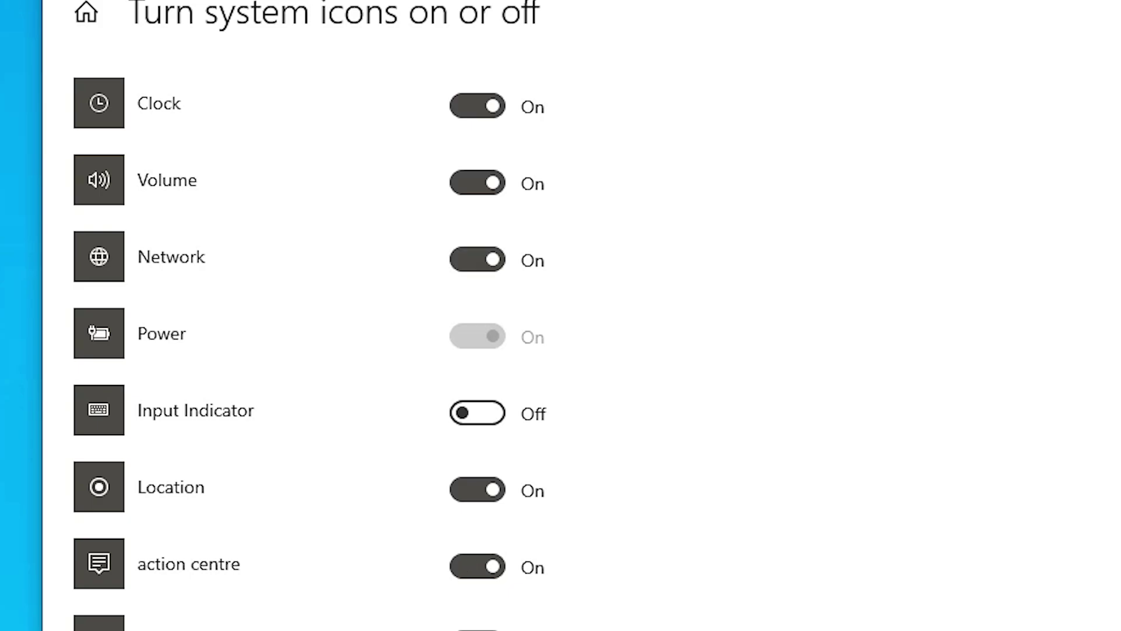
- Turn the Input Indicator system icon on and close Settings
scroll(447, 625, "down", 2)
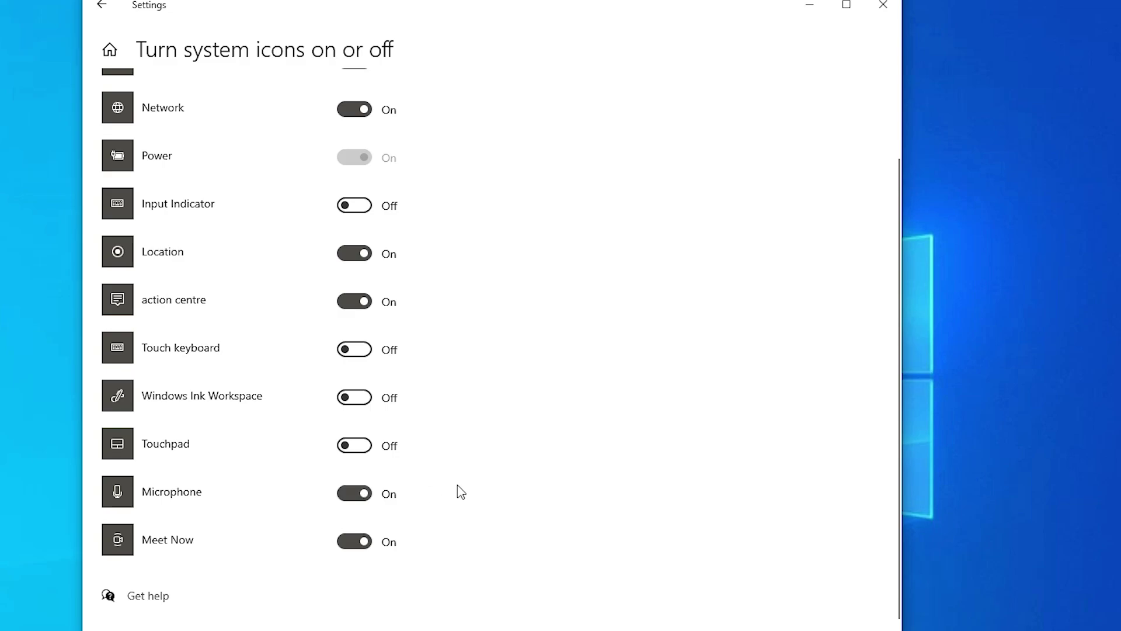
scroll(459, 444, "up", 2)
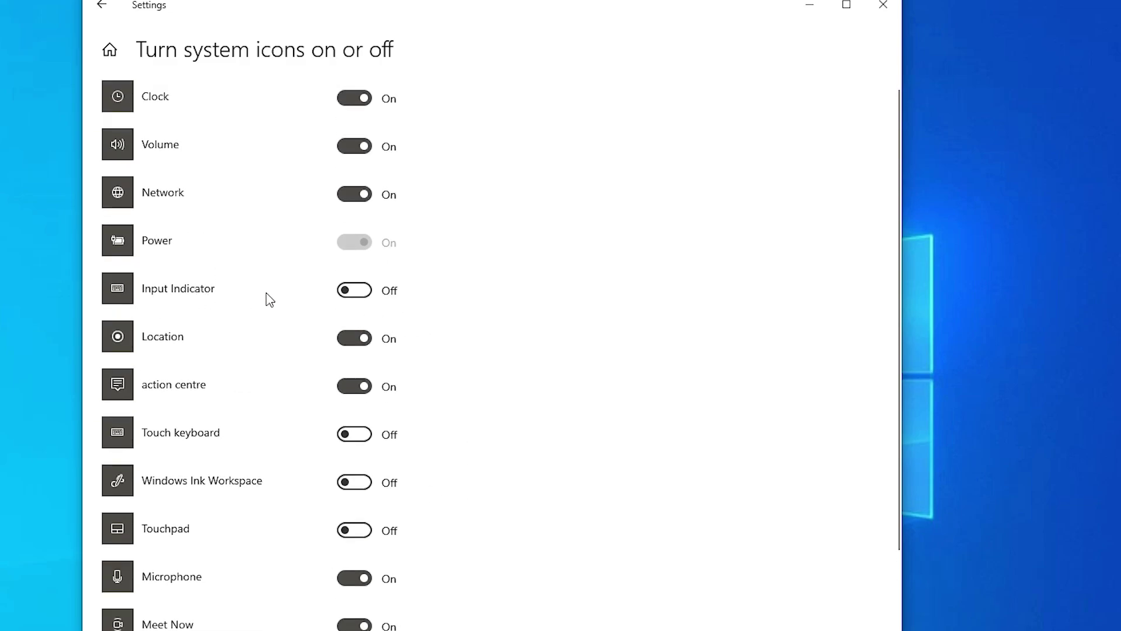
left_click(366, 296)
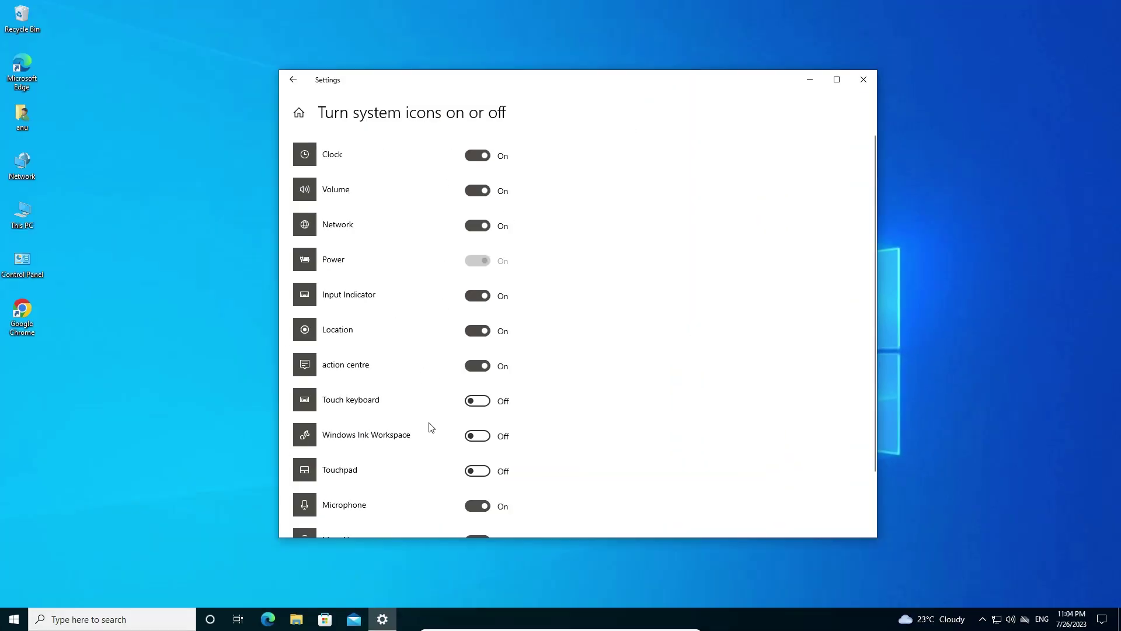
left_click(864, 80)
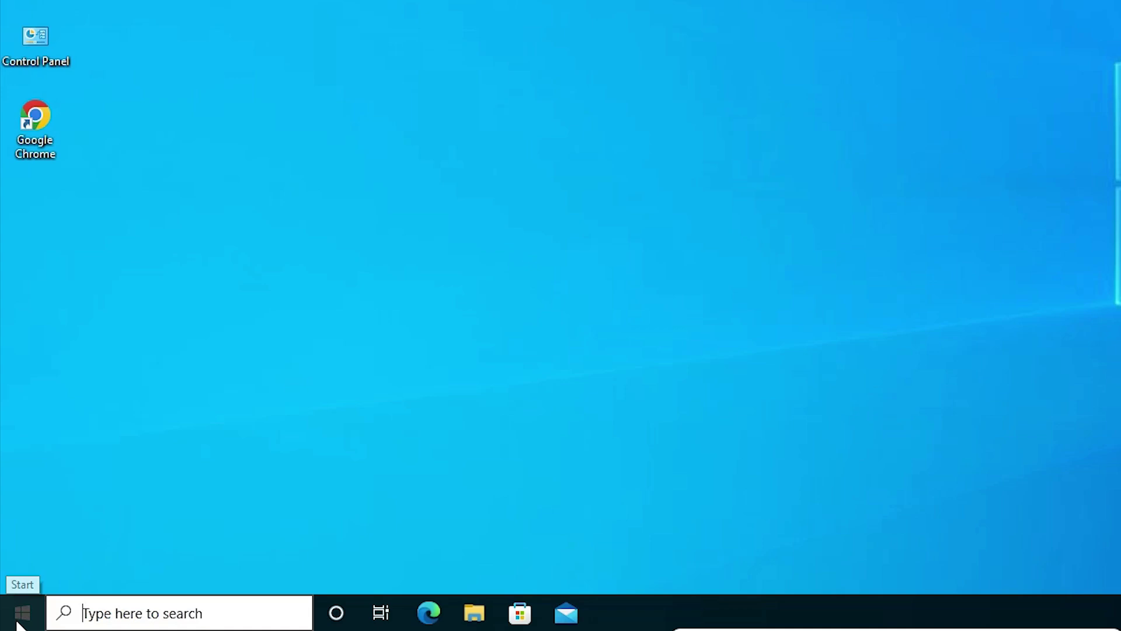
- Open and dismiss Run via a Start search for 'run', then open the power-user menu
left_click(18, 624)
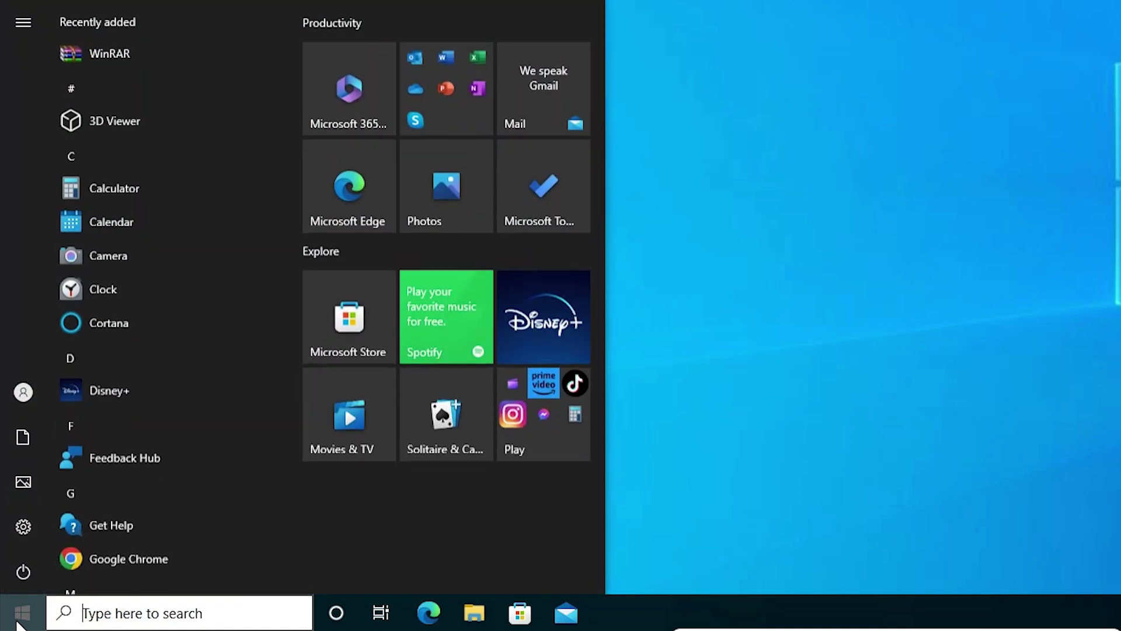
type("run")
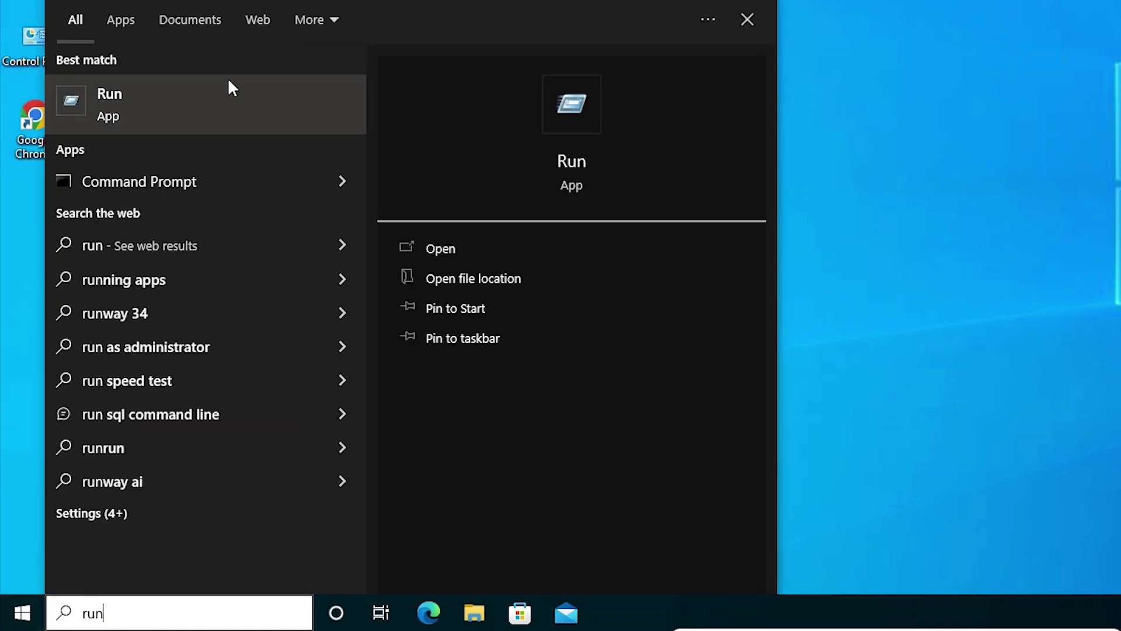
left_click(204, 110)
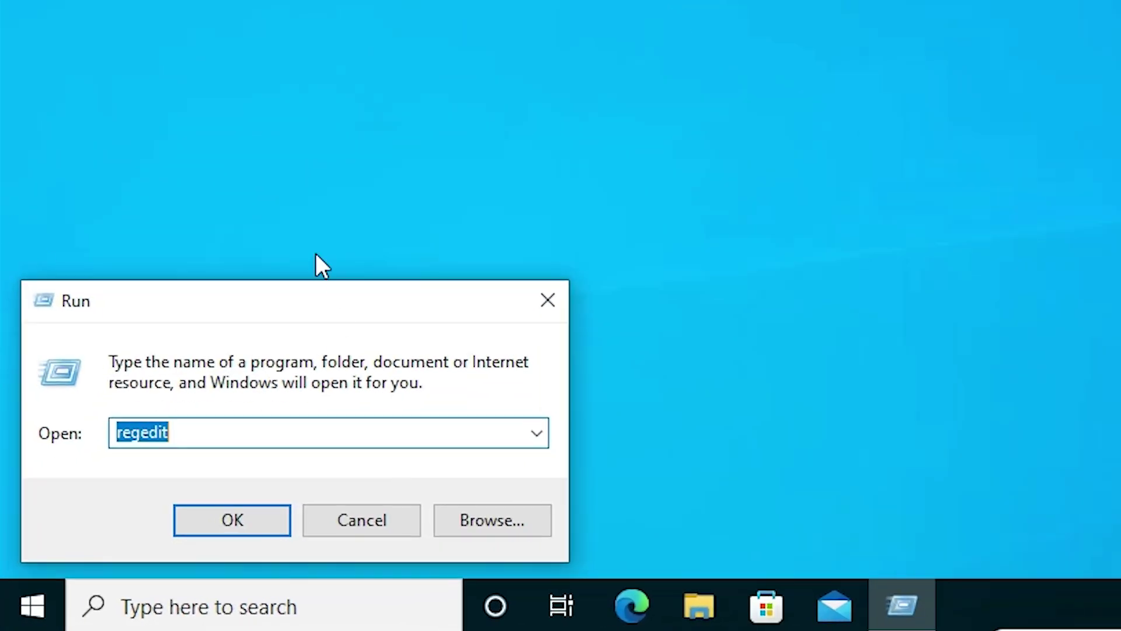
left_click(546, 303)
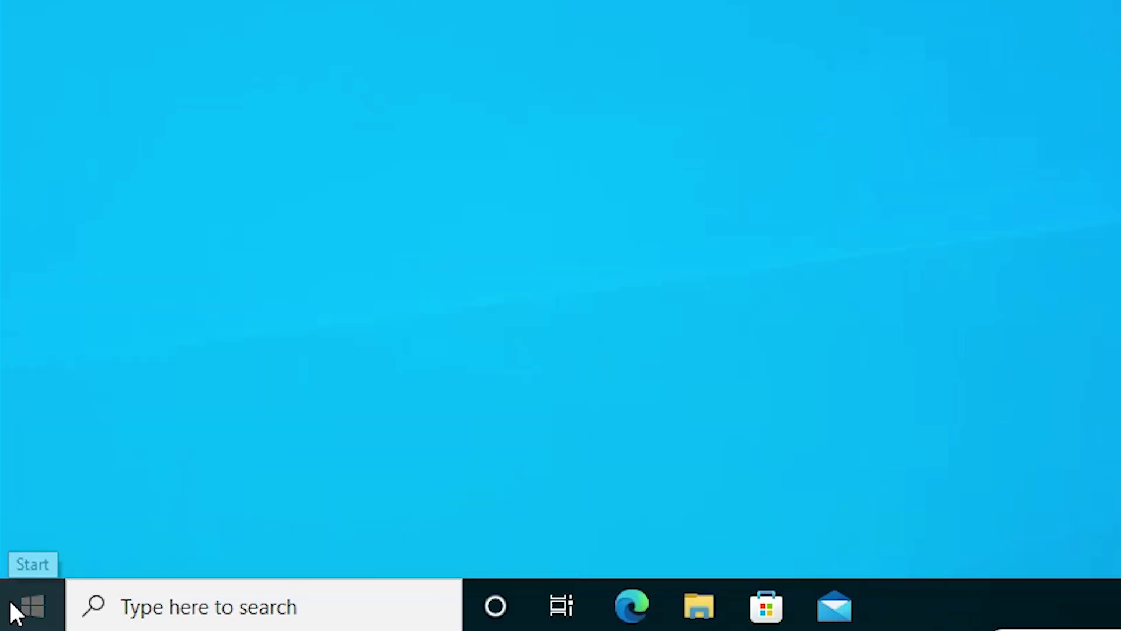
right_click(10, 601)
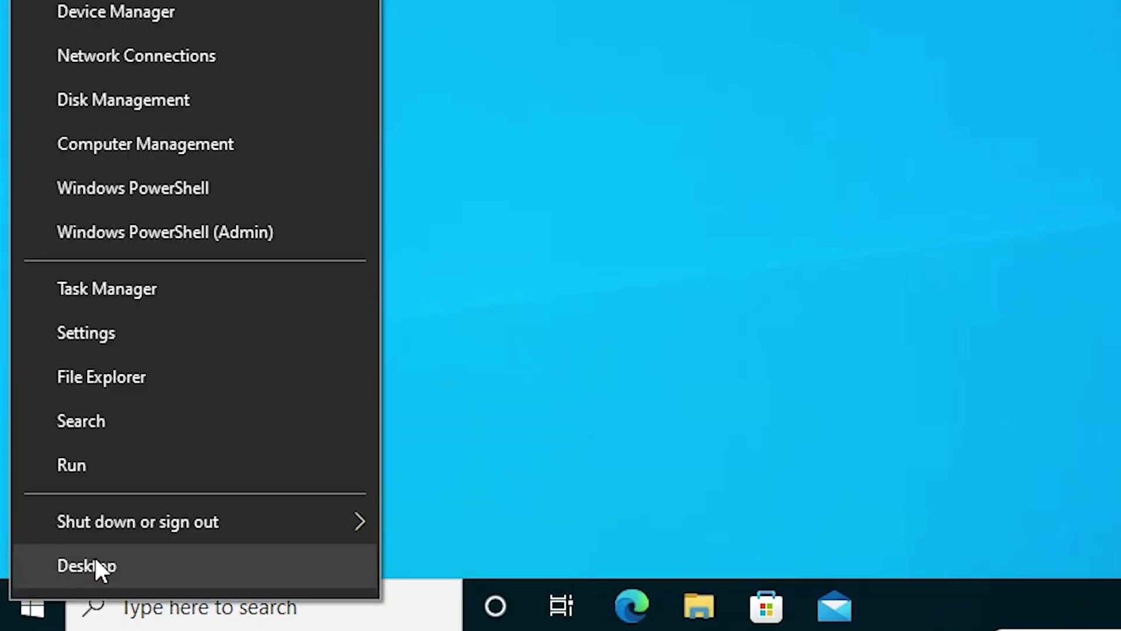
- Run %appdata% to open the AppData Roaming folder in File Explorer
left_click(89, 466)
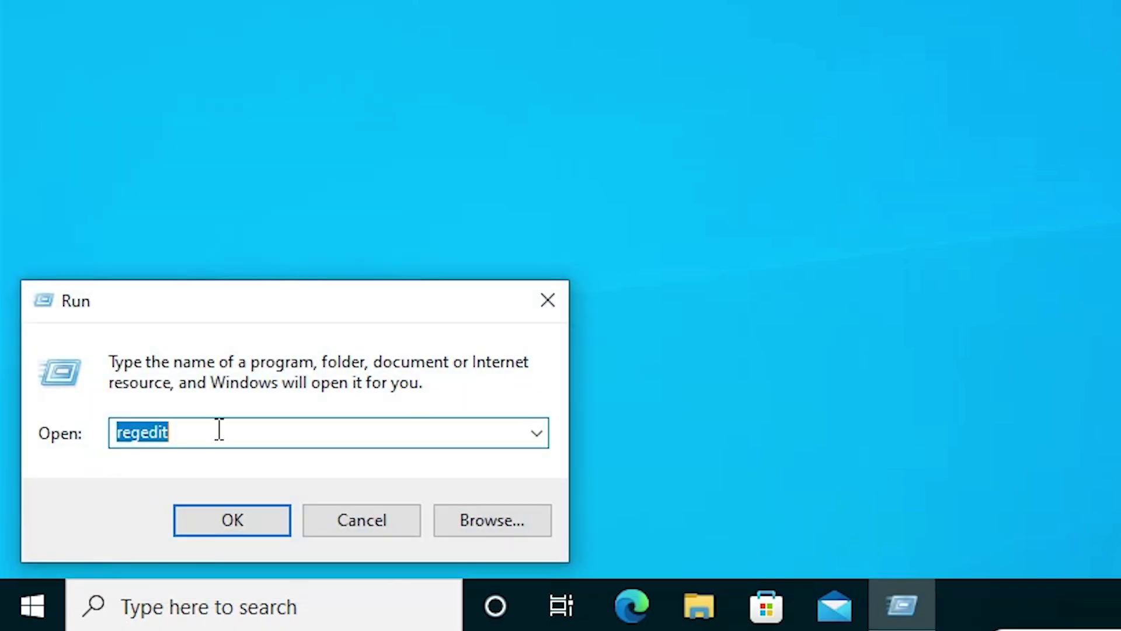
type("%")
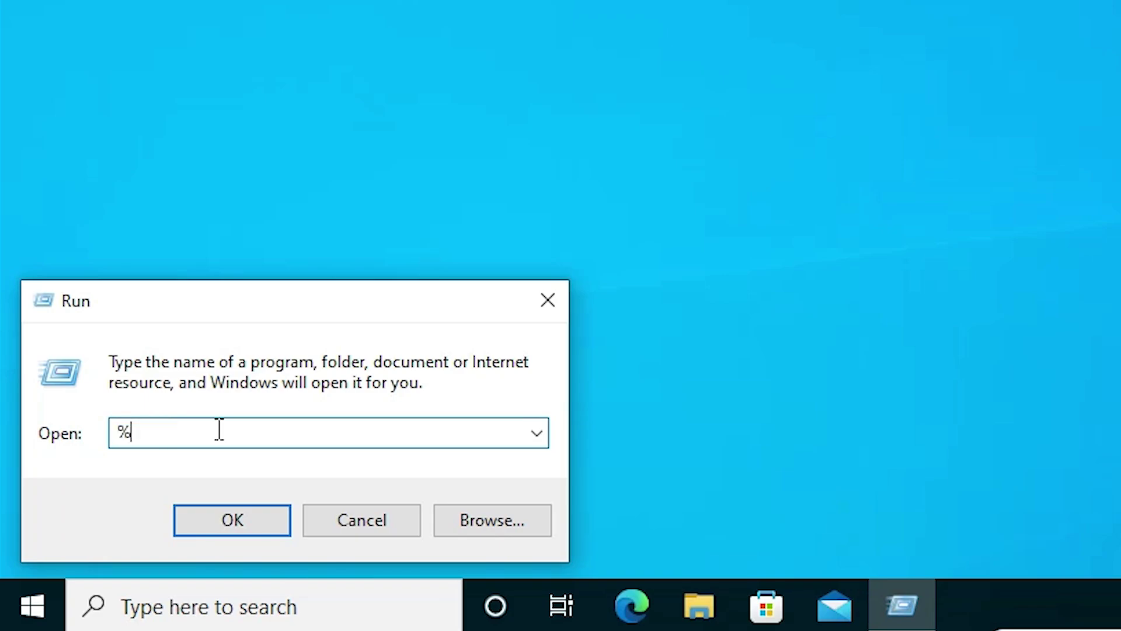
type("appdata%")
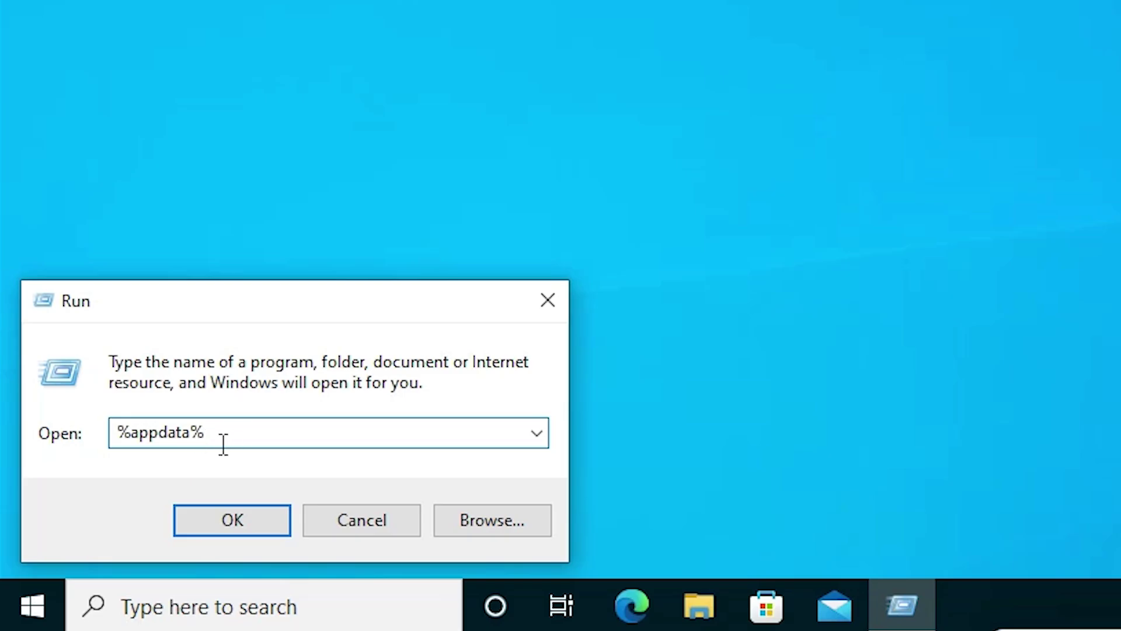
left_click(240, 517)
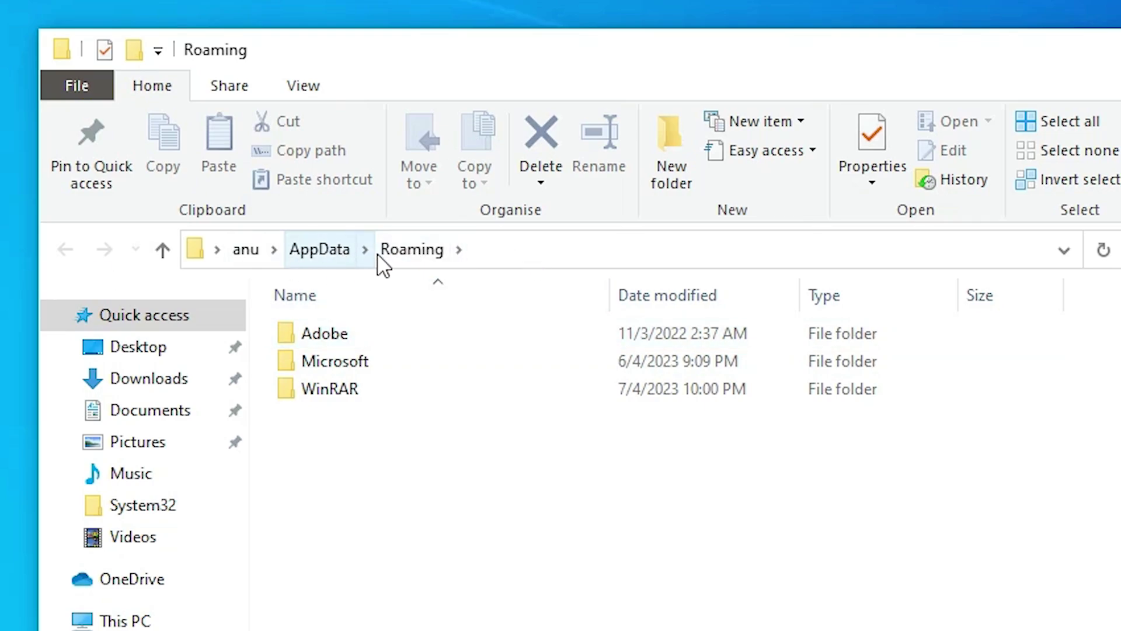
- Move to AppData\Local and enable Hidden items from the View tab
left_click(315, 250)
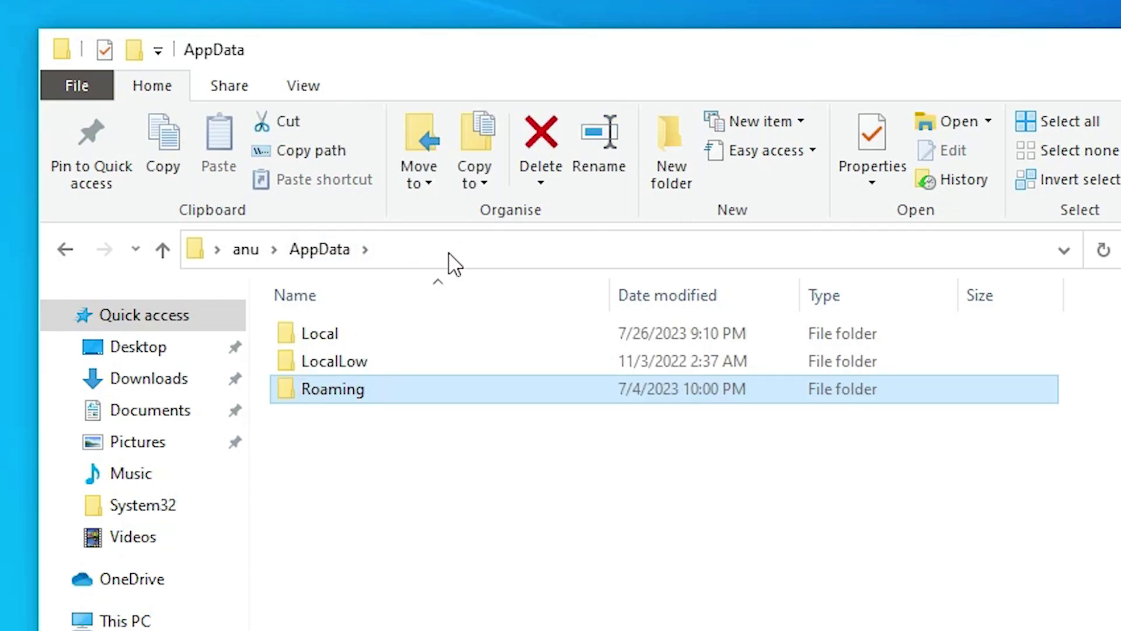
double_click(317, 333)
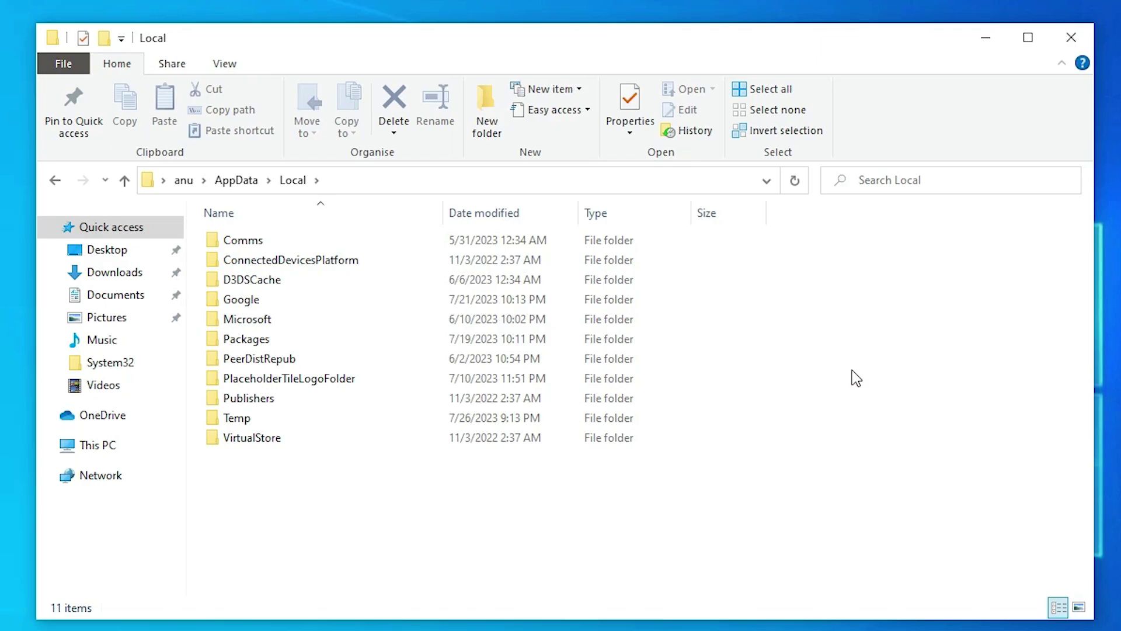
left_click(229, 68)
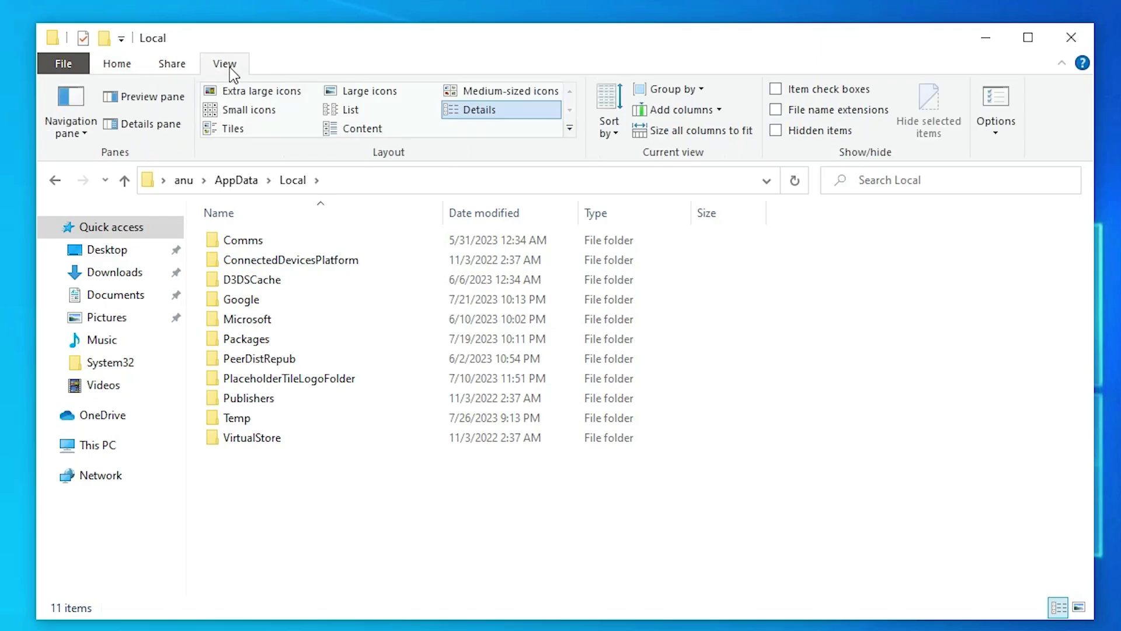
left_click(777, 131)
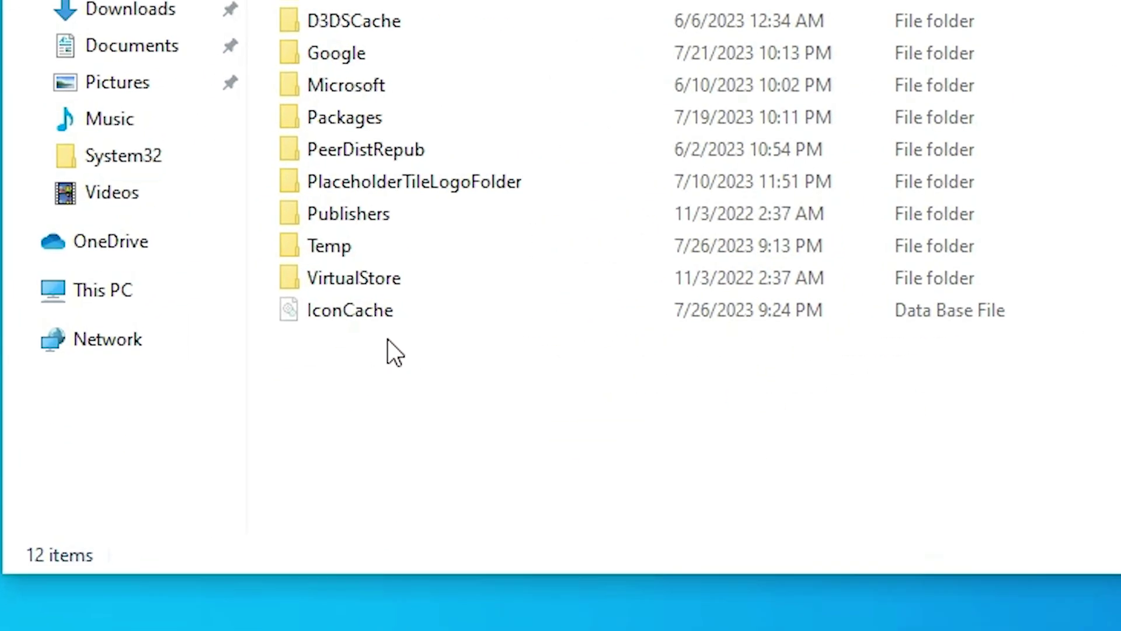
- Delete the IconCache database file from AppData\Local
mouse_move(374, 325)
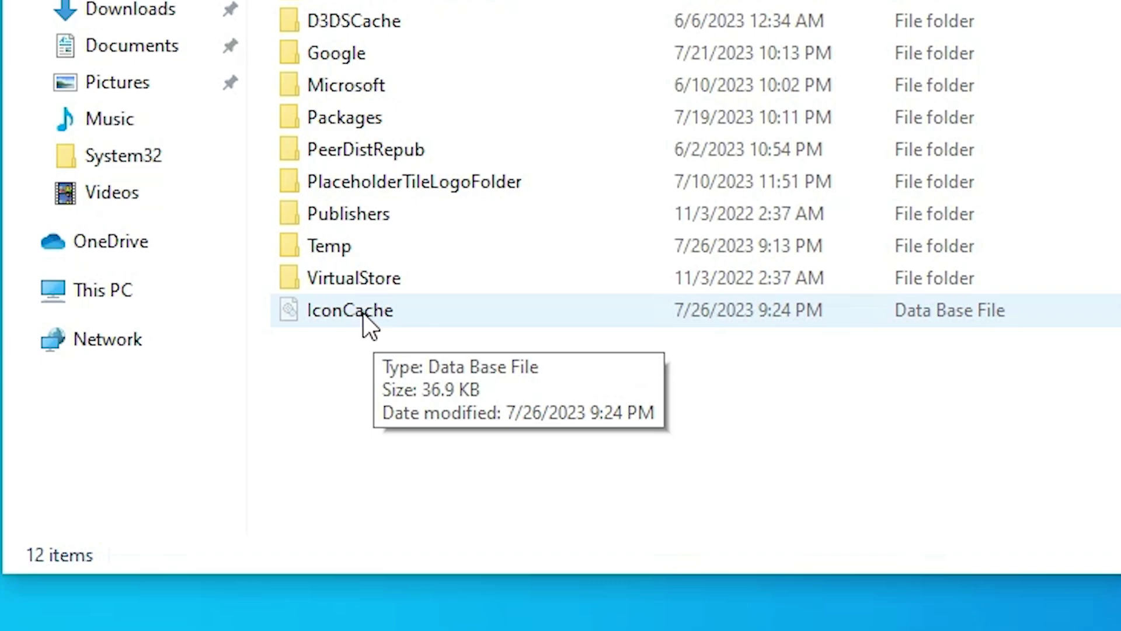
left_click(363, 313)
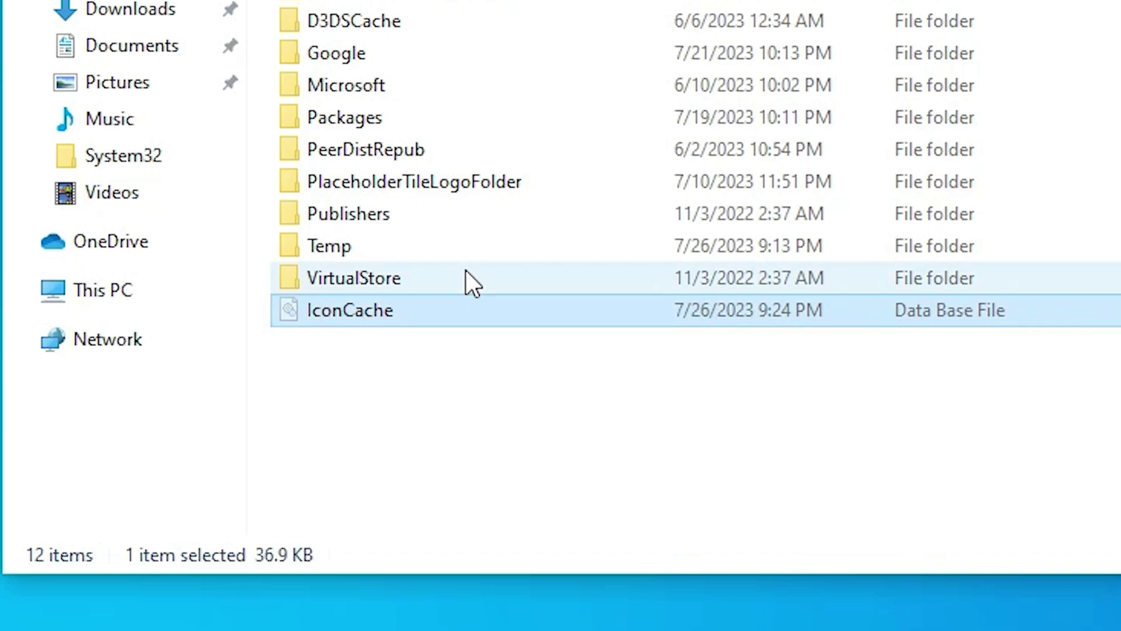
right_click(398, 308)
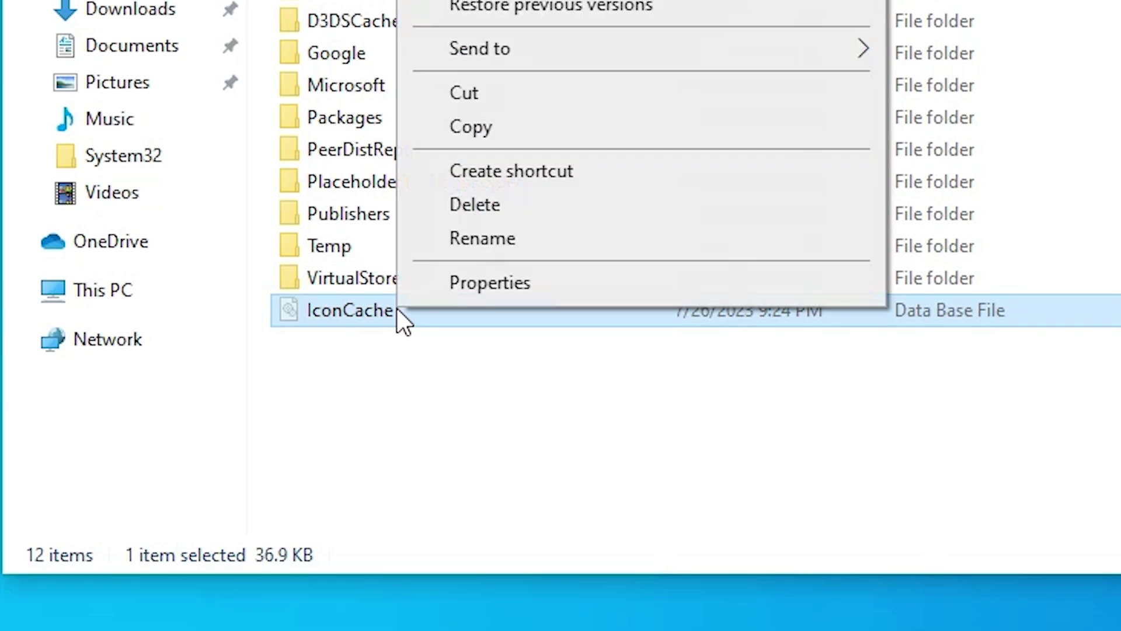
left_click(505, 218)
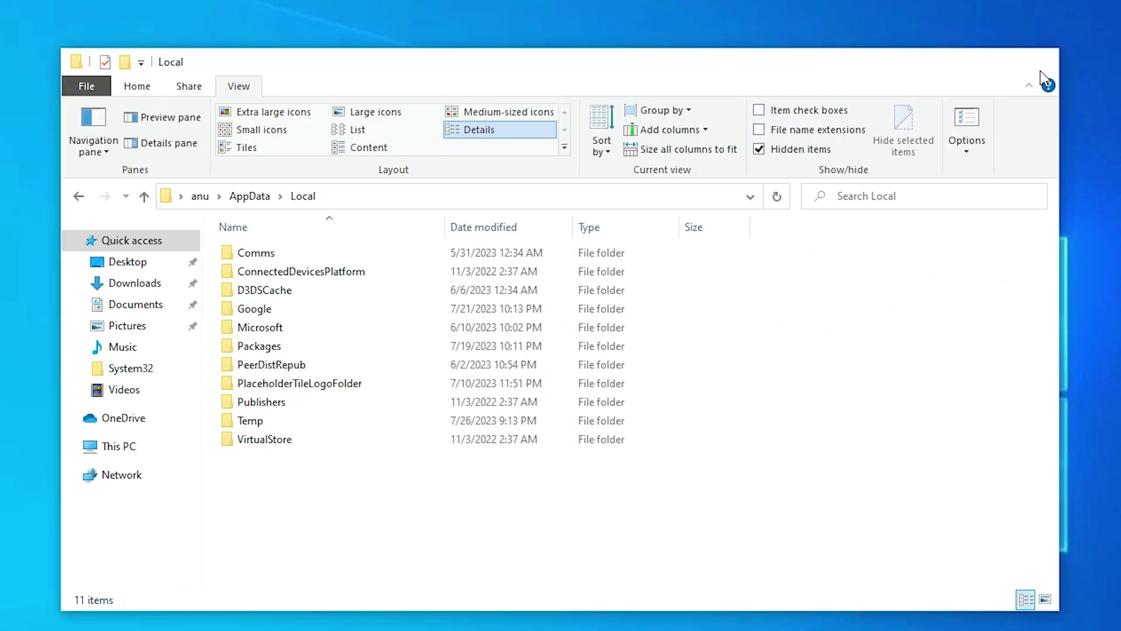
- Close File Explorer and restart the computer from the Start power options
left_click(1043, 66)
left_click(7, 624)
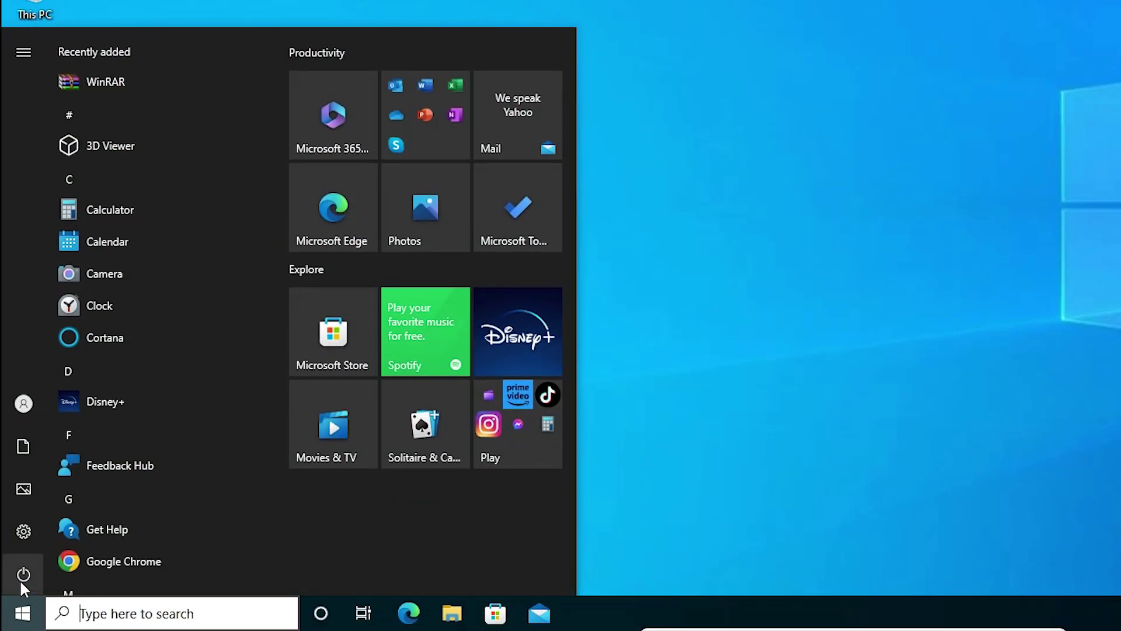
left_click(21, 577)
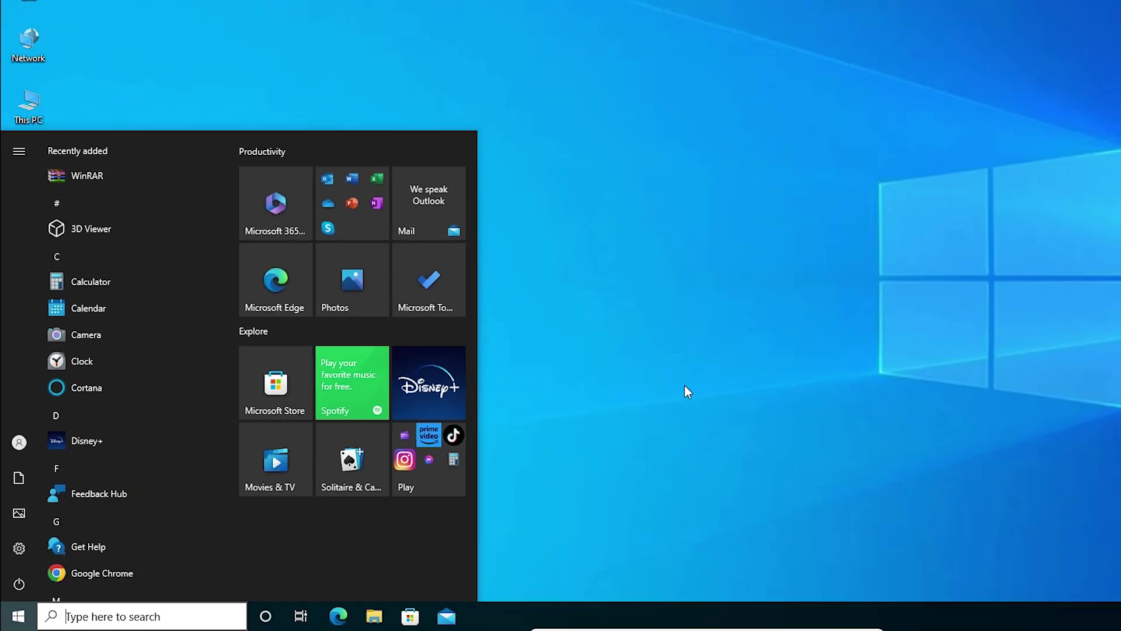
left_click(687, 391)
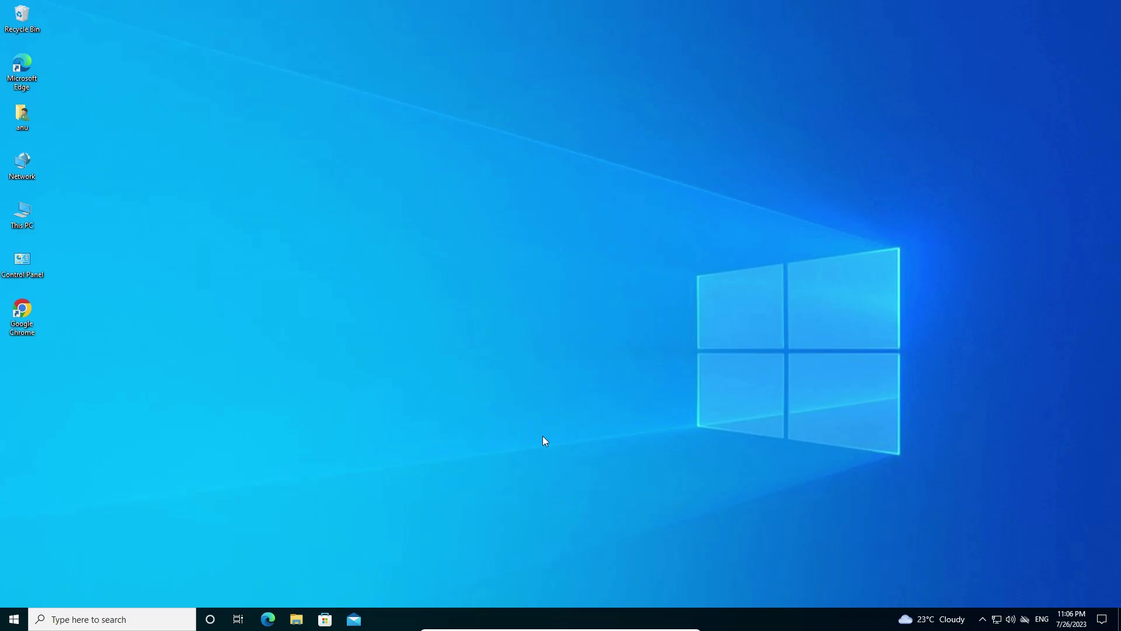